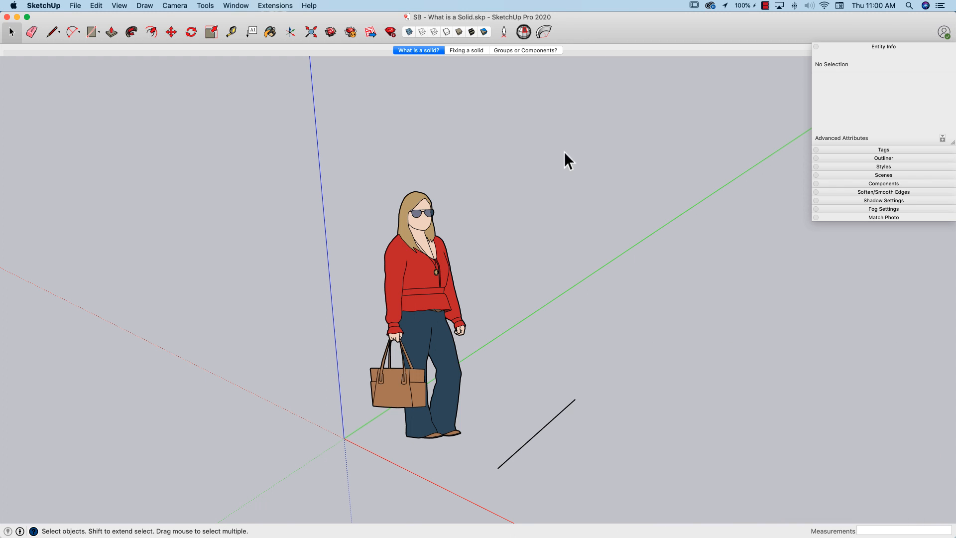
Select the loose diagonal edge beside the figure to check its Entity Info, and move the Entity Info window.
{"action": "left_click", "coordinate": [549, 422]}
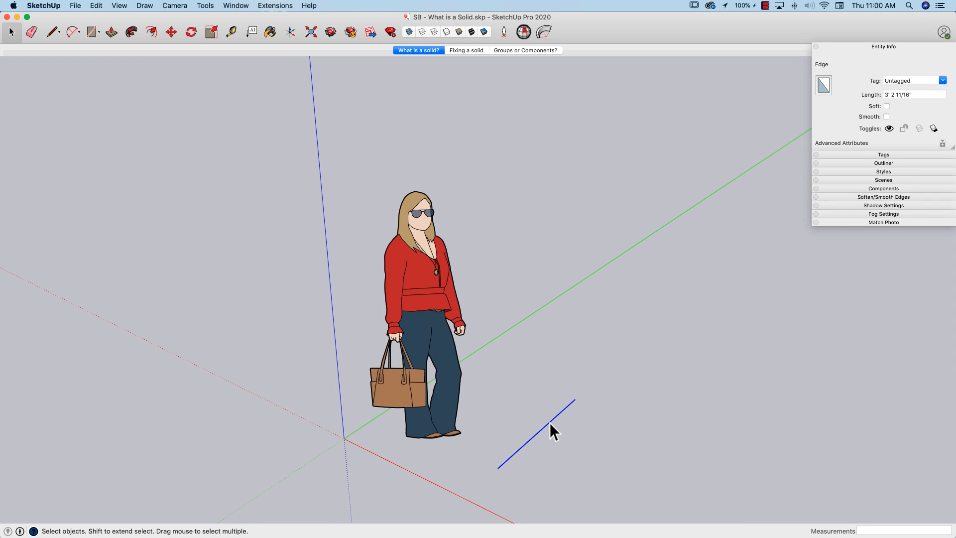
{"action": "scroll", "coordinate": [550, 422], "scroll_direction": "up", "scroll_amount": 2}
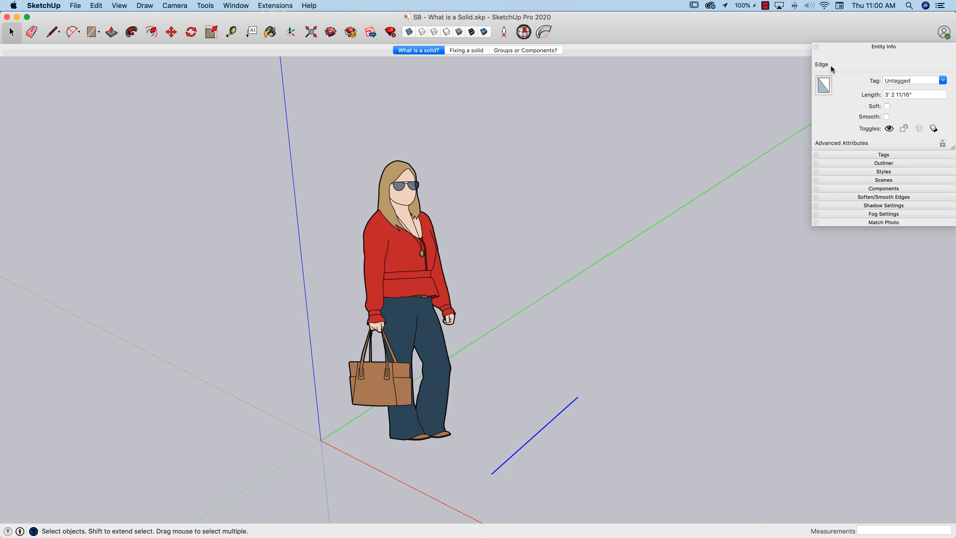
{"action": "left_click_drag", "start_coordinate": [866, 49], "coordinate": [847, 67]}
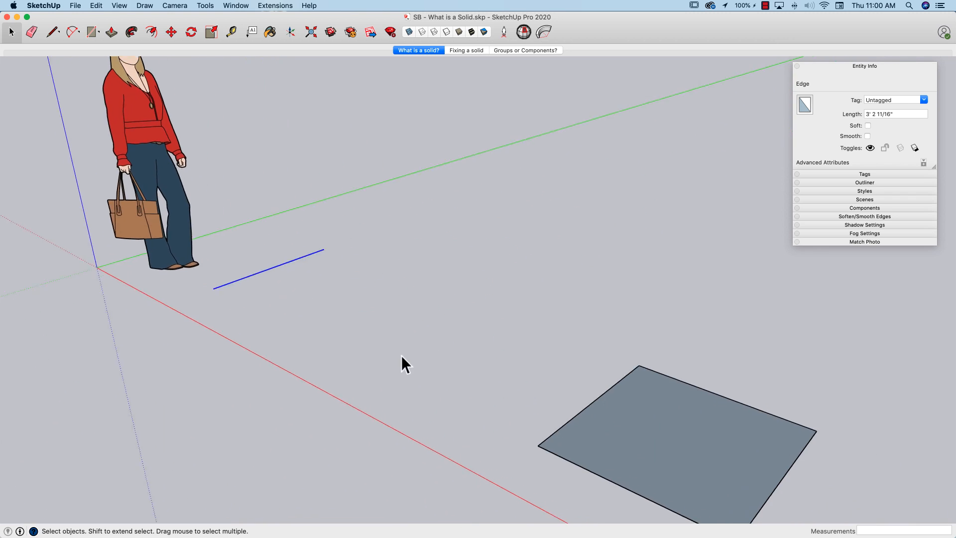
Check the Entity Info of the flat rectangle's face and of one of its edges.
{"action": "left_click", "coordinate": [616, 406]}
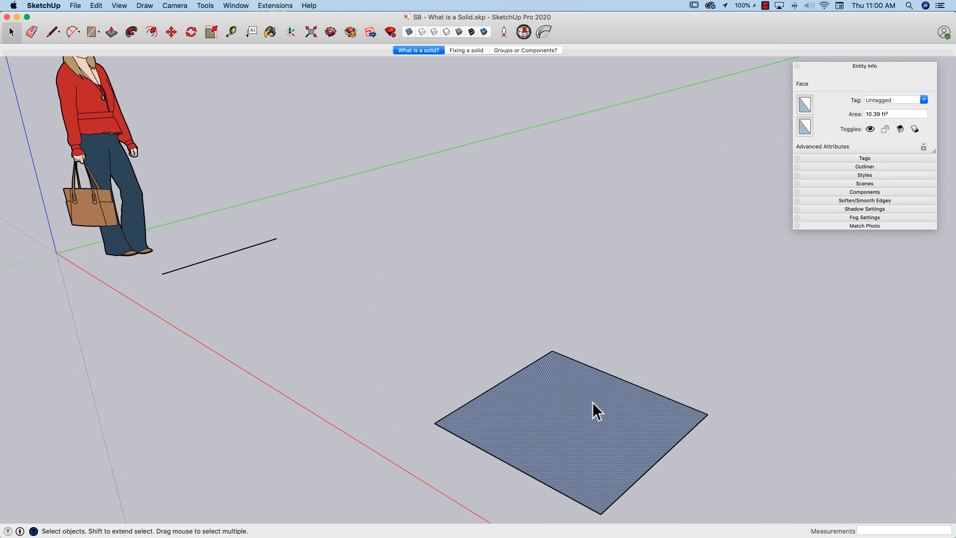
{"action": "left_click", "coordinate": [524, 369]}
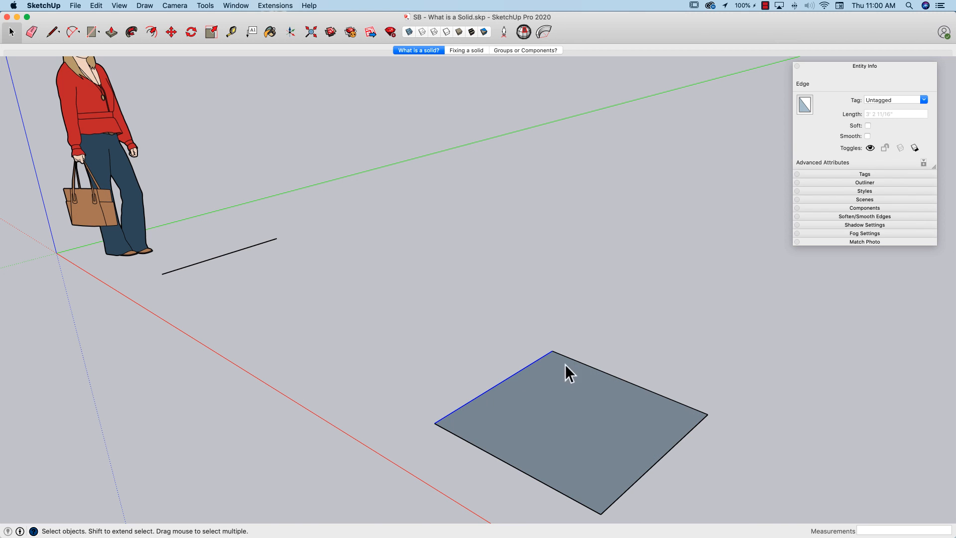
{"action": "left_click", "coordinate": [570, 420]}
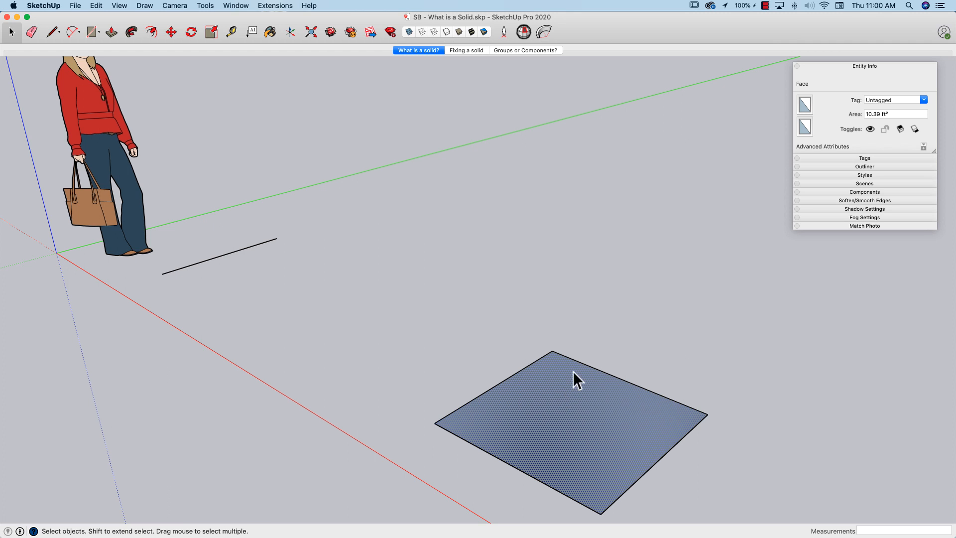
{"action": "middle_click_drag", "start_coordinate": [572, 372], "coordinate": [539, 394]}
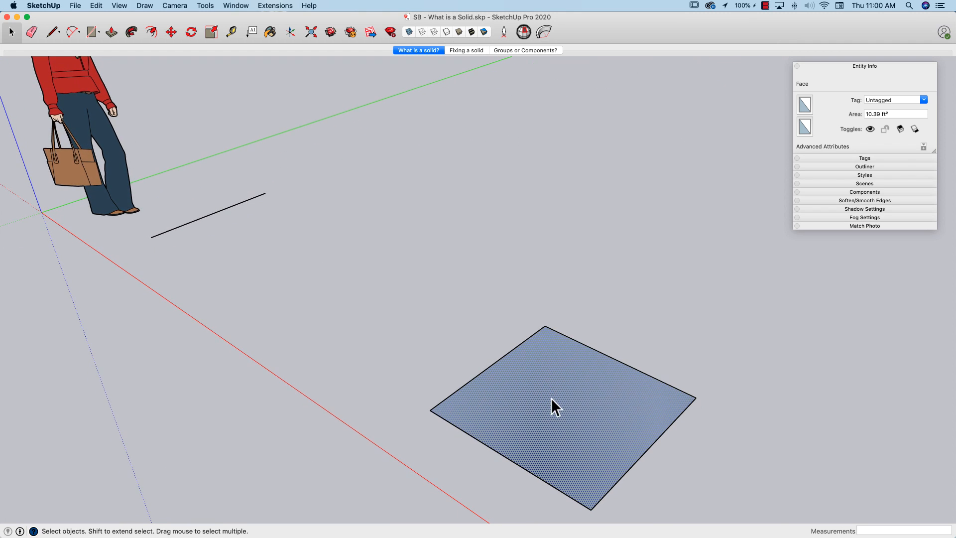
{"action": "middle_click_drag", "start_coordinate": [512, 387], "coordinate": [562, 364]}
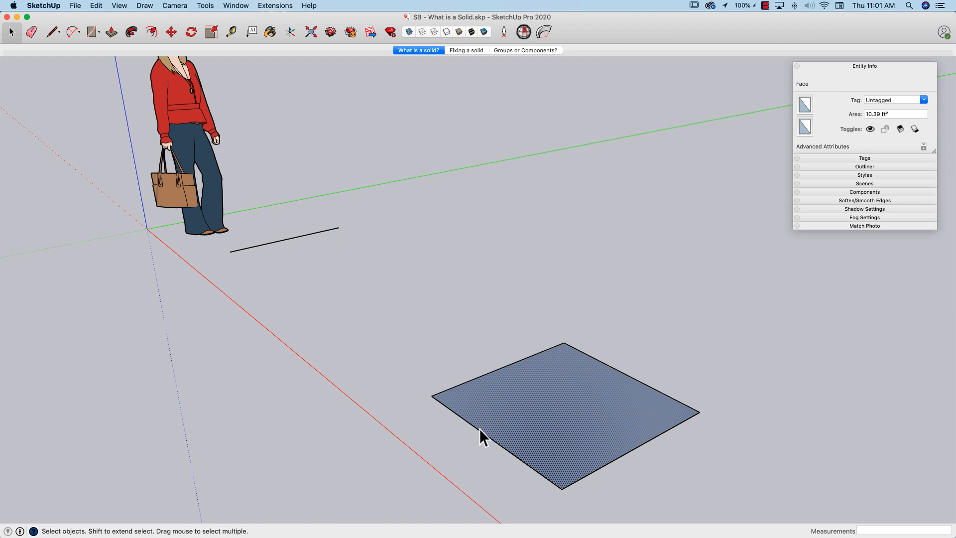
Select all faces and edges of the ungrouped cube beyond the rectangle and inspect its Entity Info from several sides.
{"action": "scroll", "coordinate": [495, 392], "scroll_direction": "down", "scroll_amount": 3}
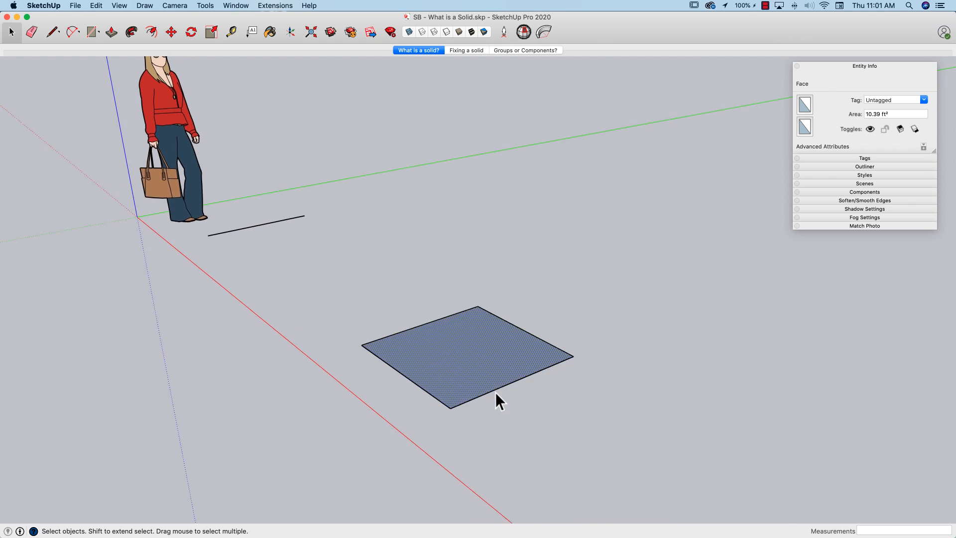
{"action": "scroll", "coordinate": [495, 392], "scroll_direction": "down", "scroll_amount": 4}
{"action": "scroll", "coordinate": [575, 382], "scroll_direction": "down", "scroll_amount": 2}
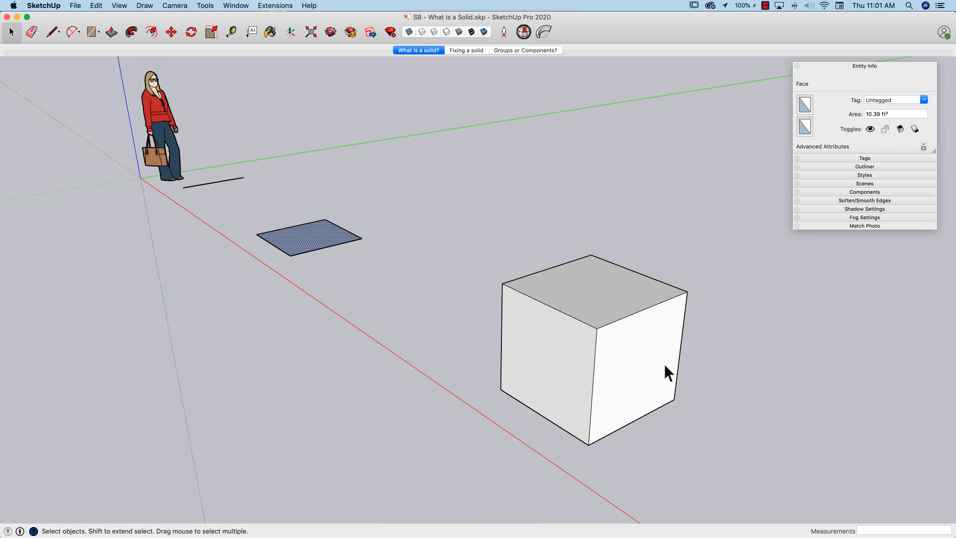
{"action": "left_click", "coordinate": [649, 360]}
{"action": "middle_click_drag", "start_coordinate": [649, 360], "coordinate": [521, 206]}
{"action": "left_click", "coordinate": [669, 224]}
{"action": "left_click", "coordinate": [521, 204]}
{"action": "left_click_drag", "start_coordinate": [393, 114], "coordinate": [658, 393]}
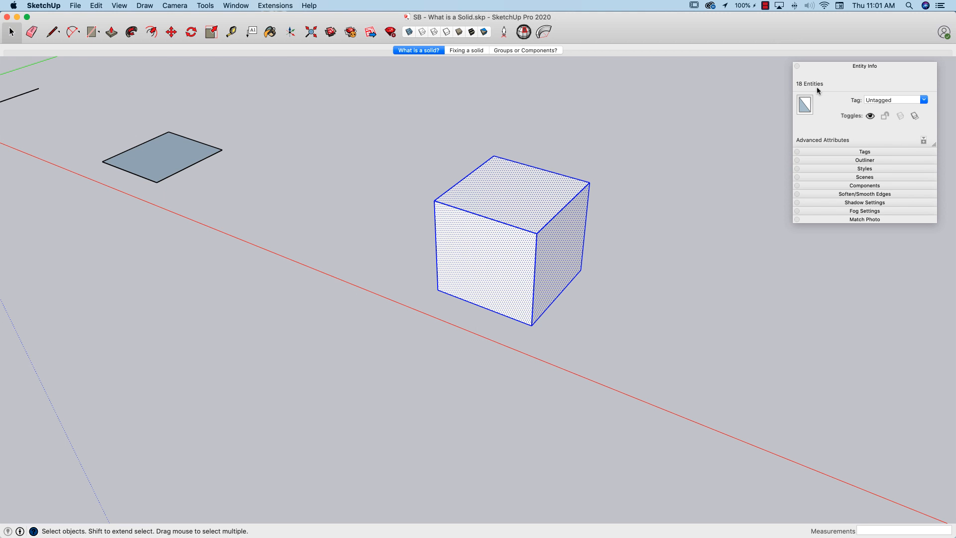
{"action": "middle_click_drag", "start_coordinate": [578, 231], "coordinate": [557, 198]}
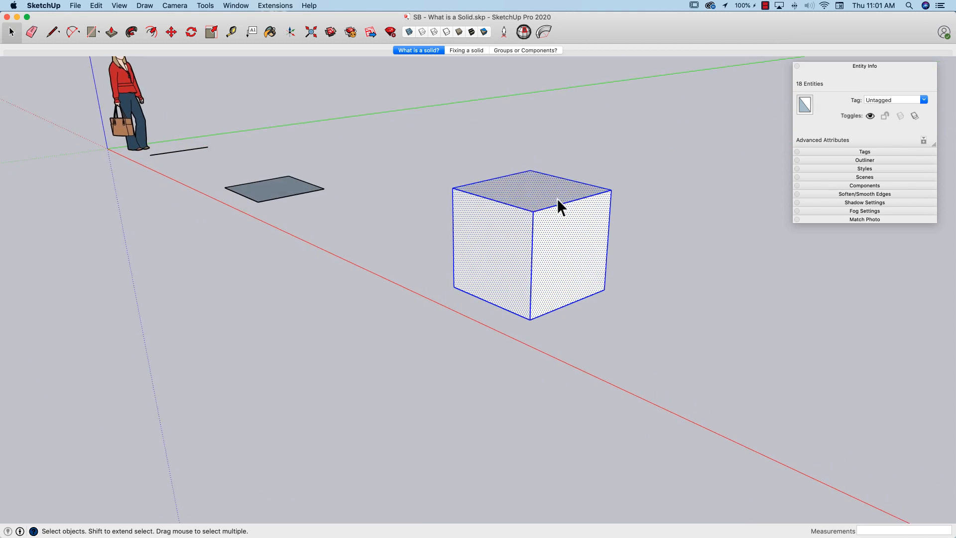
{"action": "middle_click_drag", "start_coordinate": [498, 343], "coordinate": [442, 363]}
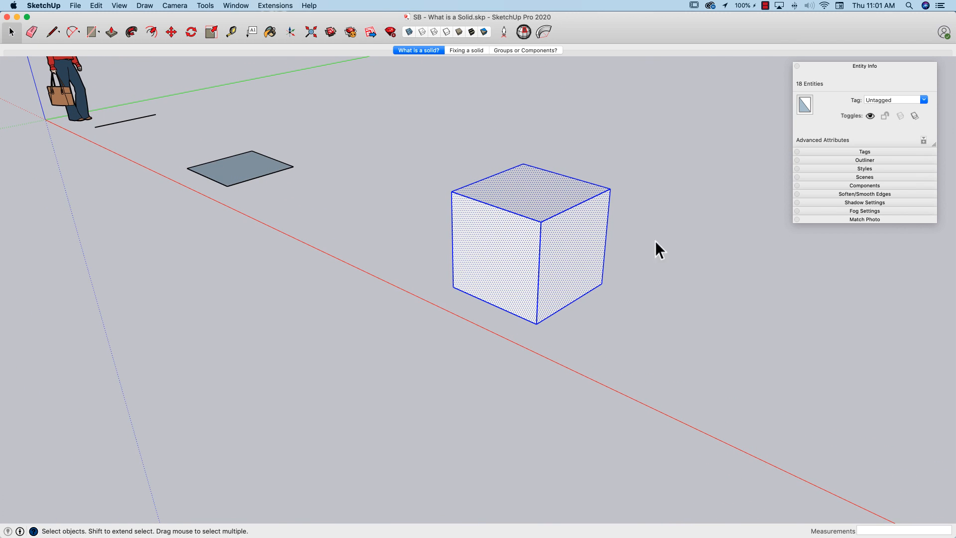
{"action": "middle_click_drag", "start_coordinate": [560, 274], "coordinate": [560, 276], "text": "shift"}
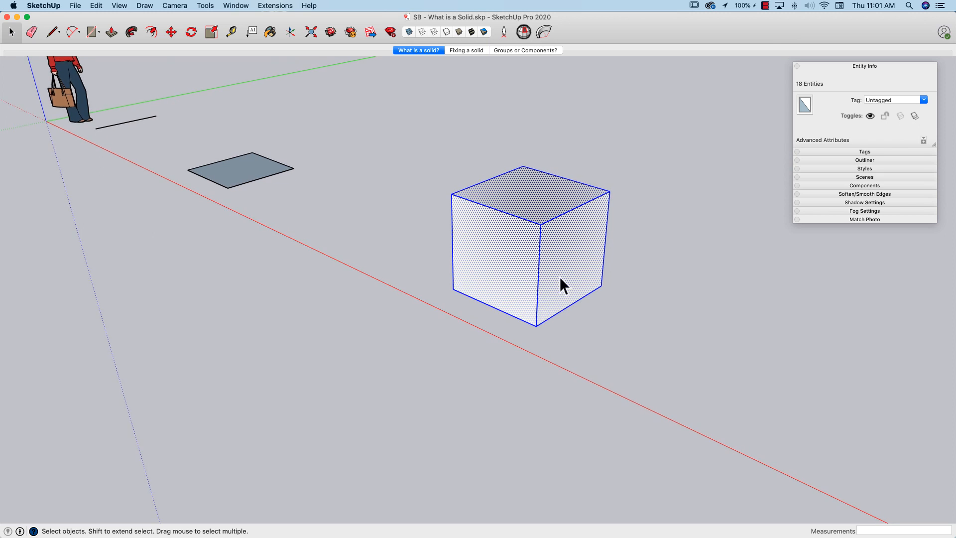
{"action": "middle_click_drag", "start_coordinate": [494, 294], "coordinate": [522, 189]}
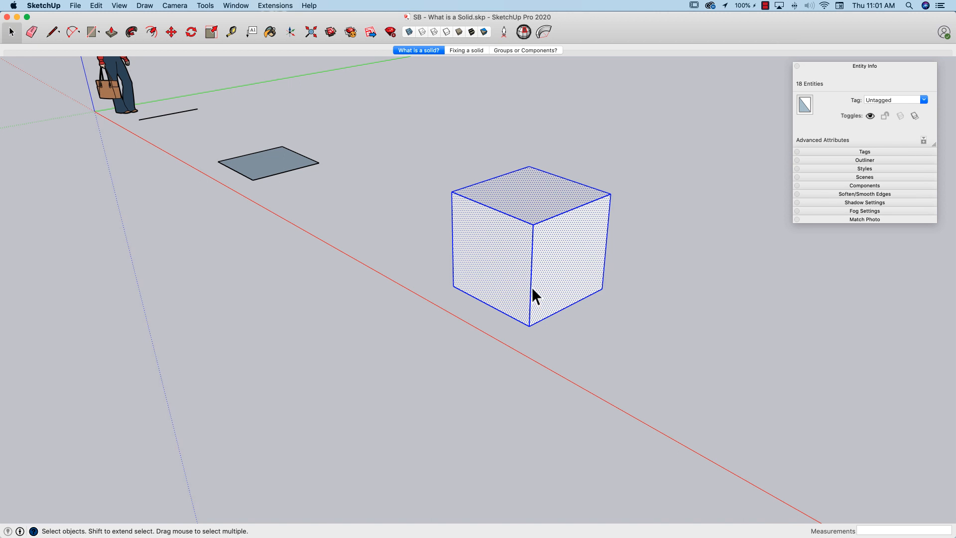
Compare the Entity Info of the grouped cube farthest from the figure with that of the loose cube's geometry.
{"action": "scroll", "coordinate": [531, 287], "scroll_direction": "down", "scroll_amount": 3}
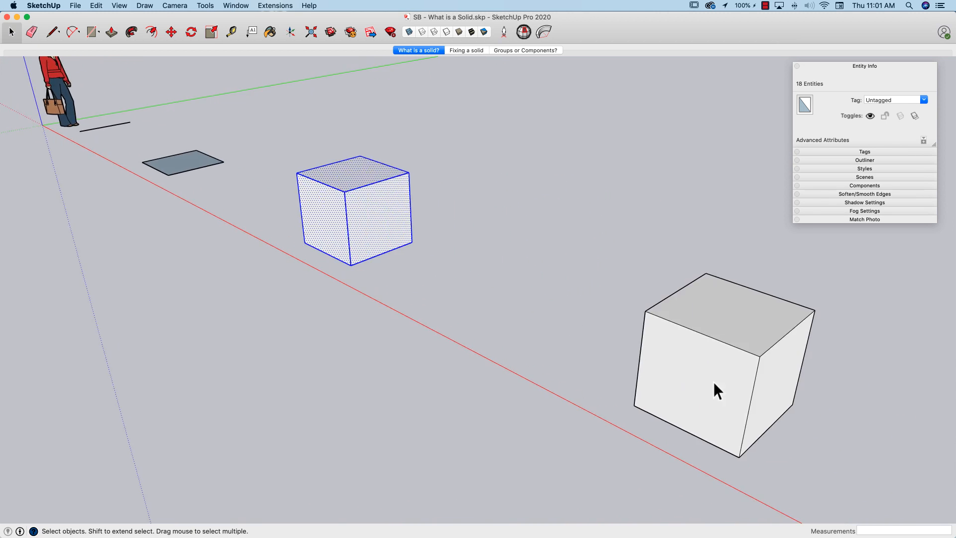
{"action": "left_click", "coordinate": [740, 384]}
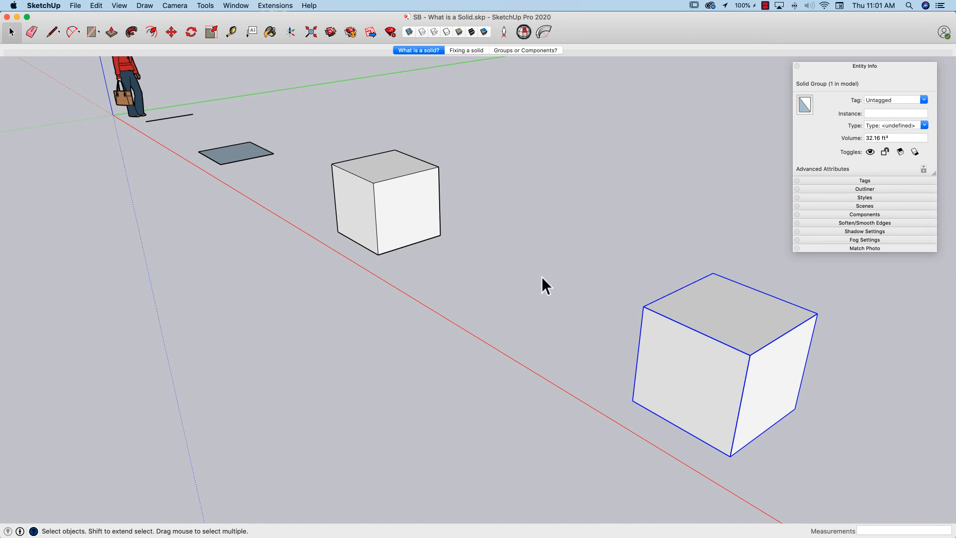
{"action": "triple_click", "coordinate": [401, 226]}
{"action": "right_click", "coordinate": [394, 208]}
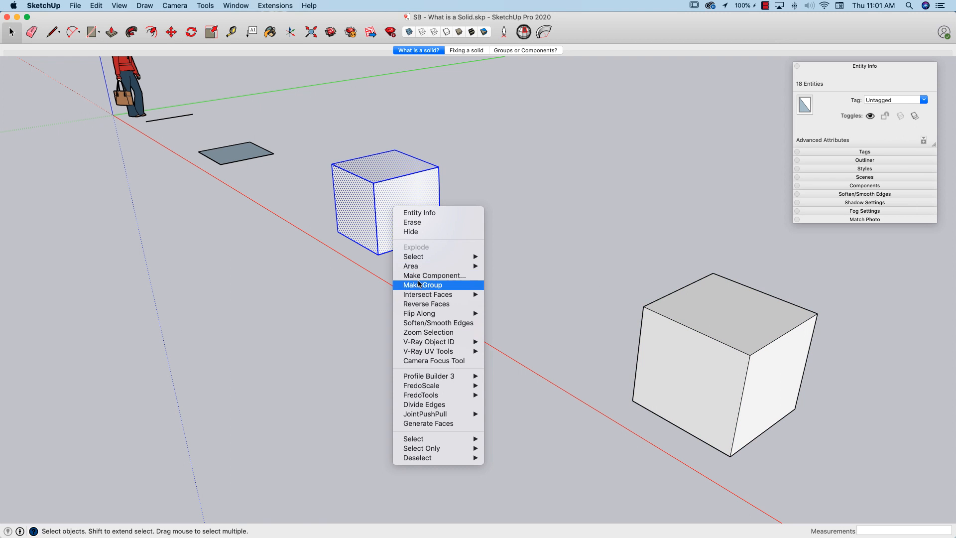
{"action": "left_click", "coordinate": [592, 211]}
{"action": "left_click", "coordinate": [722, 330]}
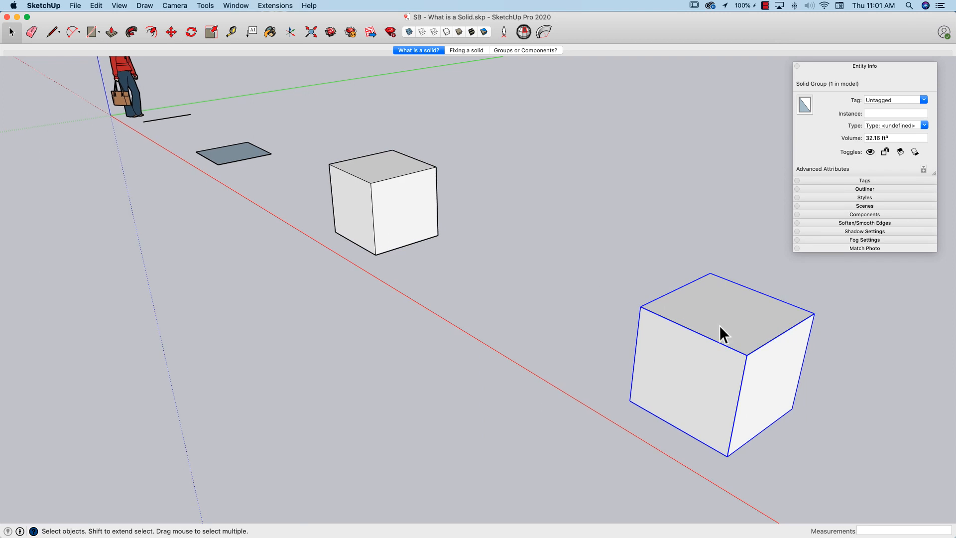
Examine the grouped cube's entity type and volume in Entity Info while viewing it from several angles.
{"action": "middle_click_drag", "start_coordinate": [722, 333], "coordinate": [663, 349], "text": "shift"}
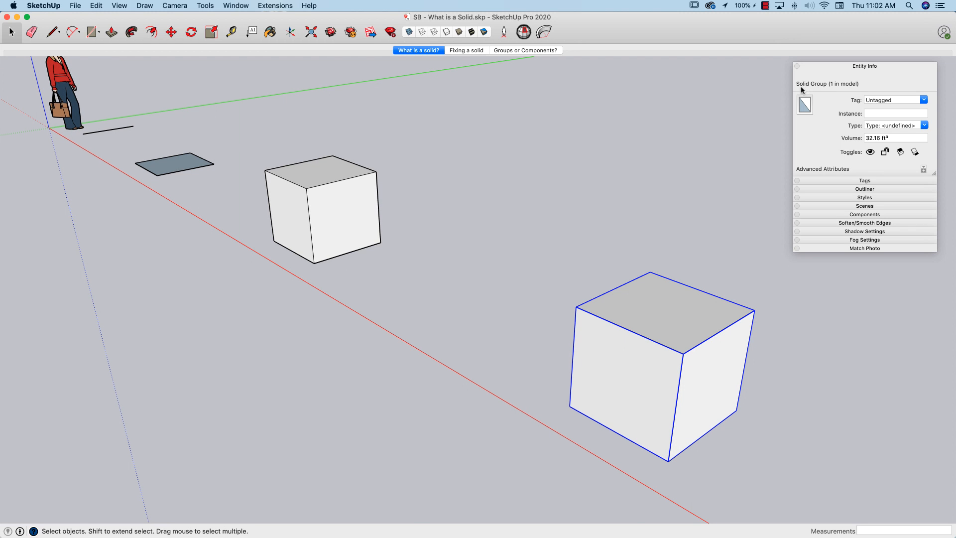
{"action": "middle_click_drag", "start_coordinate": [762, 258], "coordinate": [666, 336]}
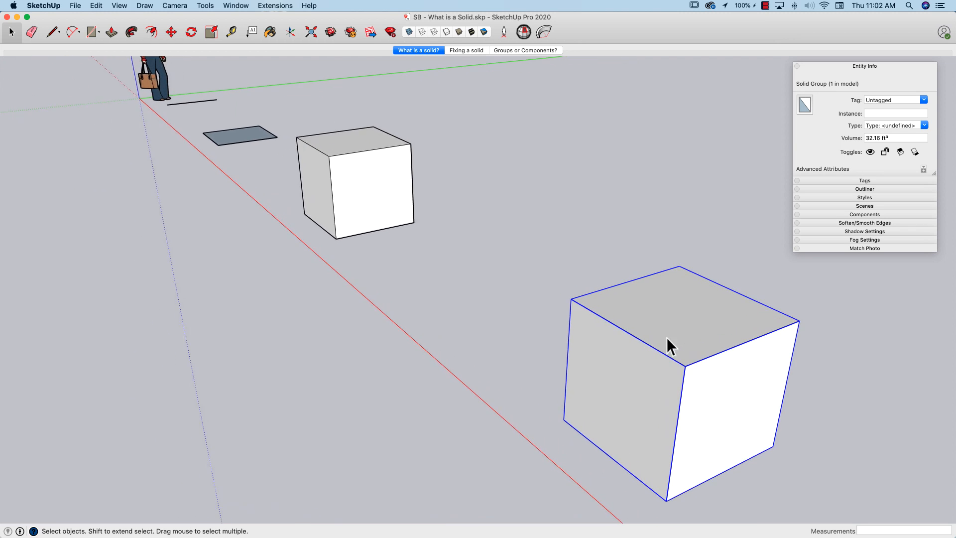
{"action": "middle_click_drag", "start_coordinate": [751, 354], "coordinate": [782, 473]}
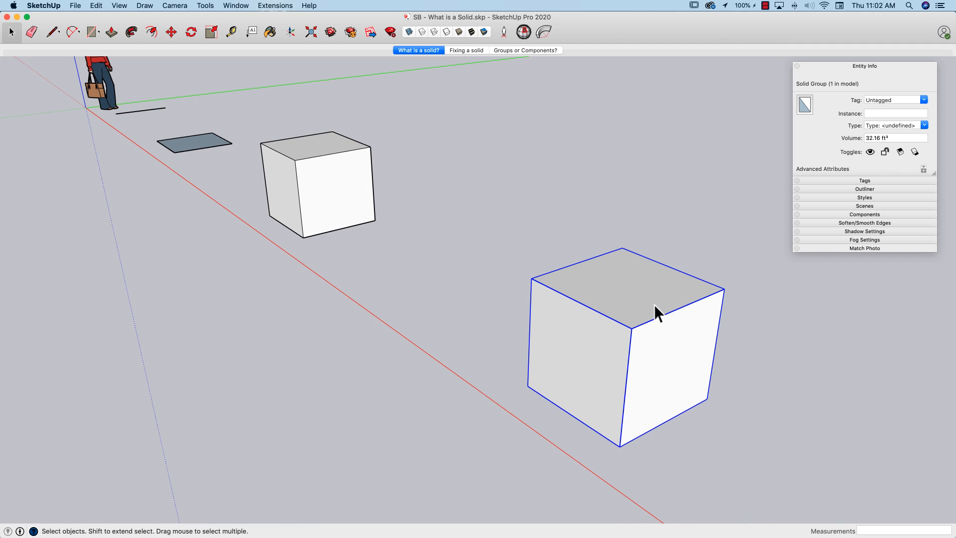
{"action": "middle_click_drag", "start_coordinate": [654, 304], "coordinate": [617, 309]}
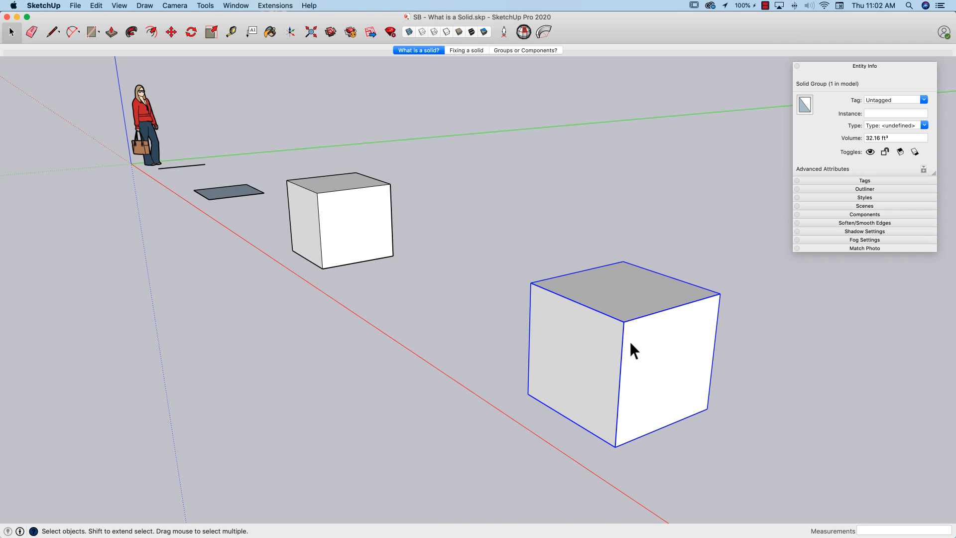
{"action": "middle_click_drag", "start_coordinate": [613, 334], "coordinate": [622, 372]}
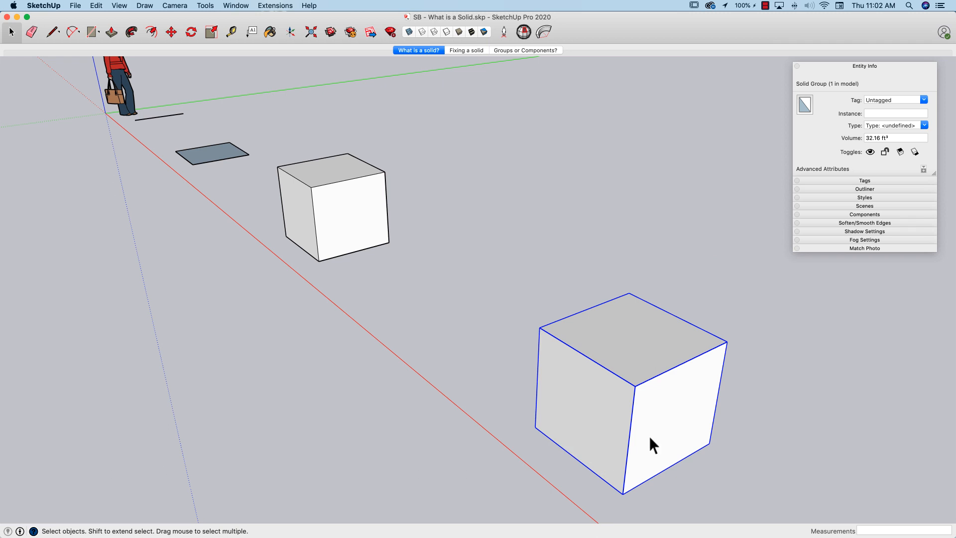
{"action": "middle_click_drag", "start_coordinate": [608, 359], "coordinate": [576, 326], "text": "shift"}
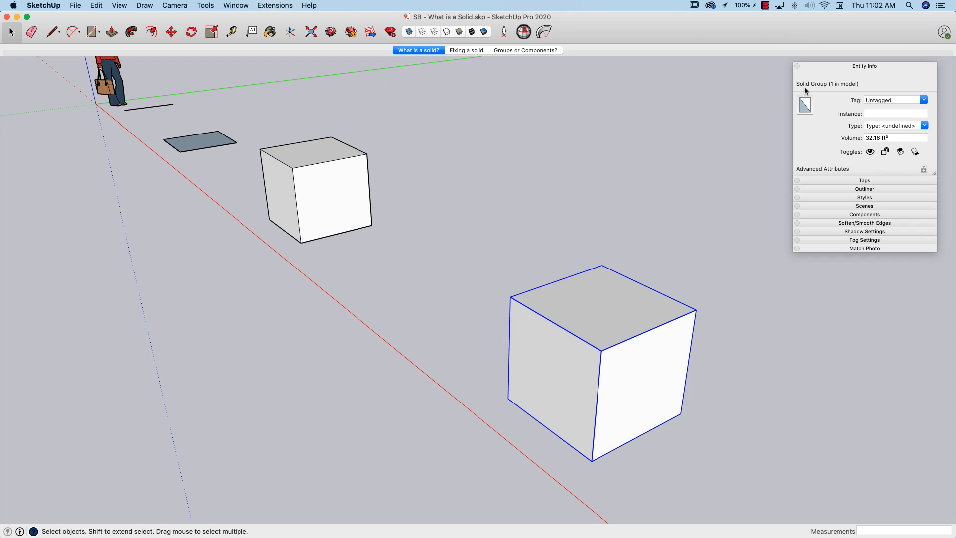
{"action": "left_click", "coordinate": [596, 303]}
Switch to the "Fixing a solid" scene, select its cube group and examine the cube from underneath.
{"action": "left_click", "coordinate": [457, 50]}
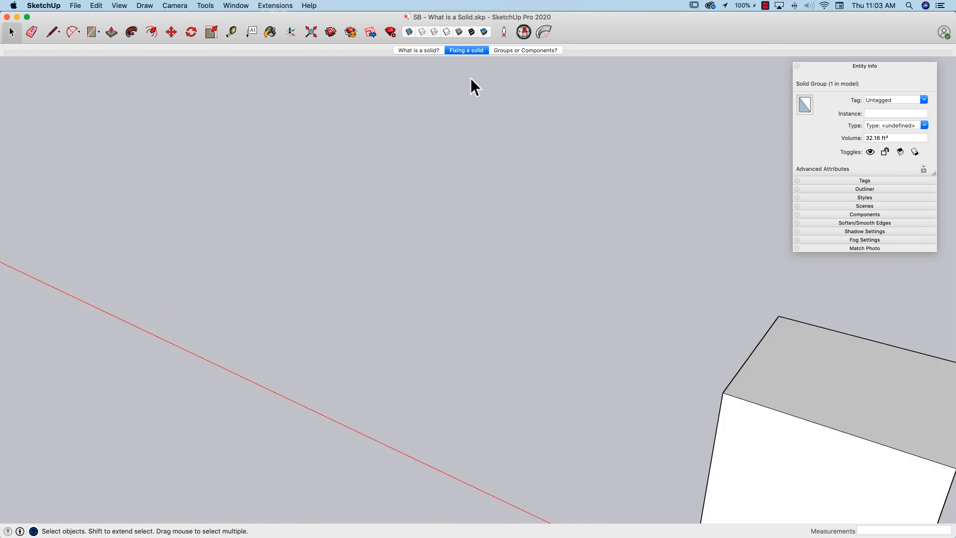
{"action": "left_click", "coordinate": [470, 296]}
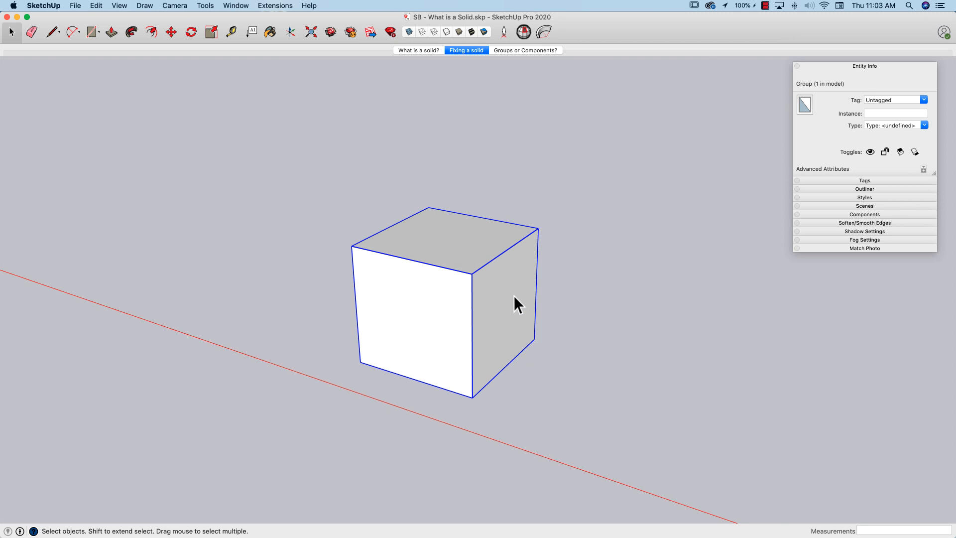
{"action": "mouse_move", "coordinate": [513, 296]}
{"action": "middle_mouse_down"}
{"action": "mouse_move", "coordinate": [472, 329]}
{"action": "mouse_move", "coordinate": [505, 413]}
{"action": "mouse_move", "coordinate": [495, 378]}
{"action": "mouse_move", "coordinate": [501, 304]}
{"action": "middle_mouse_up"}
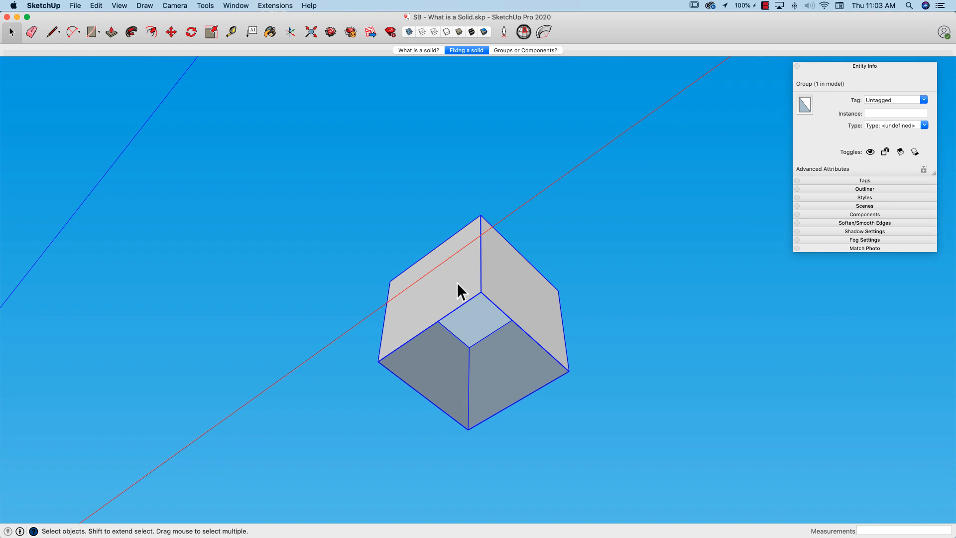
{"action": "middle_click_drag", "start_coordinate": [512, 294], "coordinate": [530, 307]}
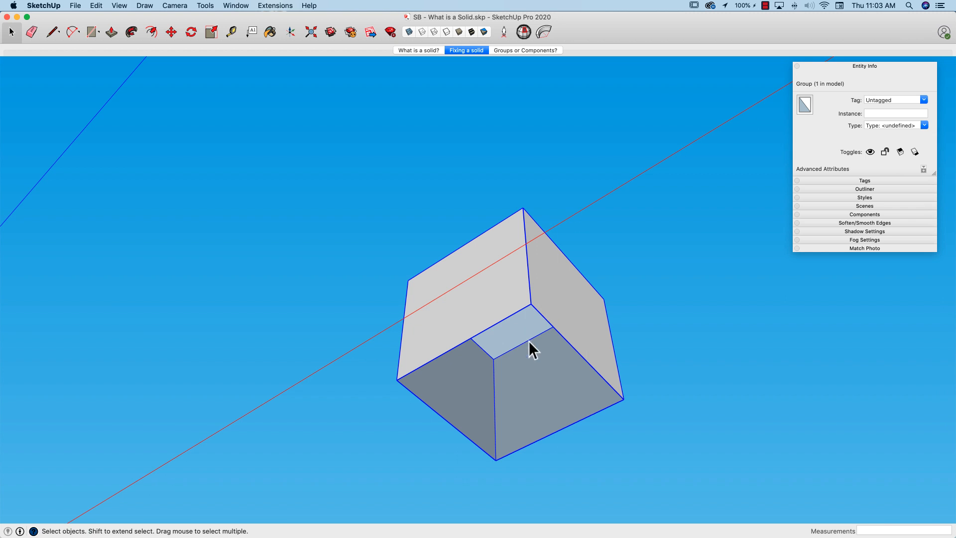
{"action": "middle_click_drag", "start_coordinate": [531, 344], "coordinate": [461, 339]}
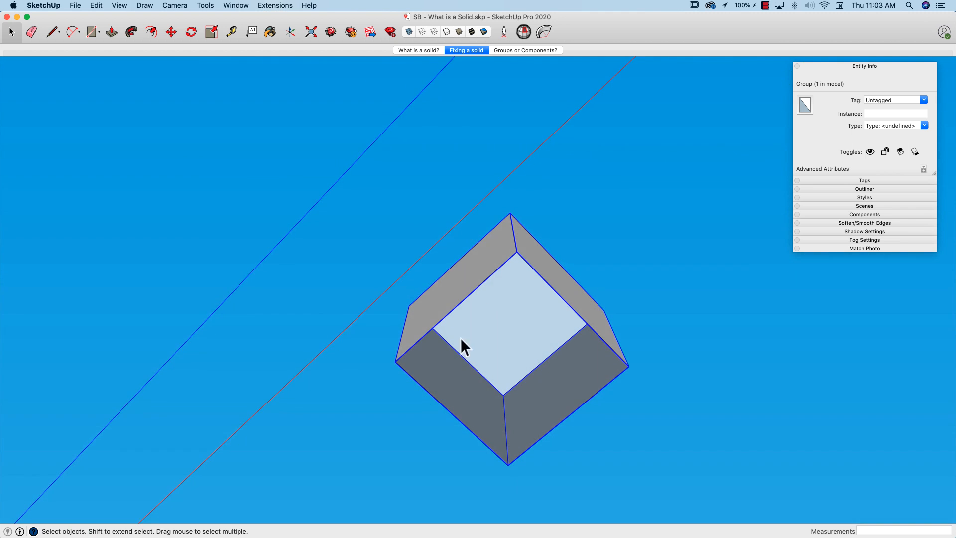
{"action": "middle_click_drag", "start_coordinate": [572, 268], "coordinate": [582, 309]}
{"action": "middle_click_drag", "start_coordinate": [554, 271], "coordinate": [580, 263]}
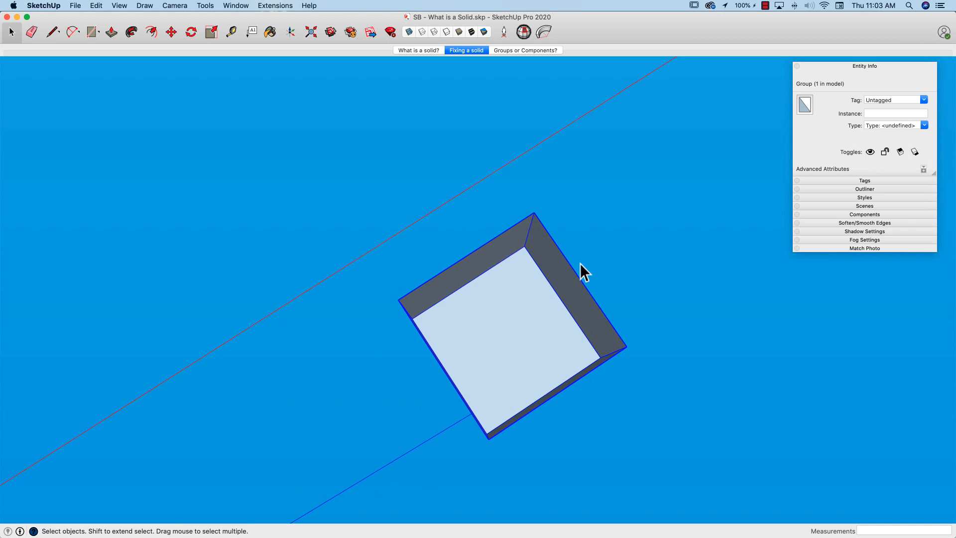
{"action": "middle_click_drag", "start_coordinate": [430, 274], "coordinate": [484, 333]}
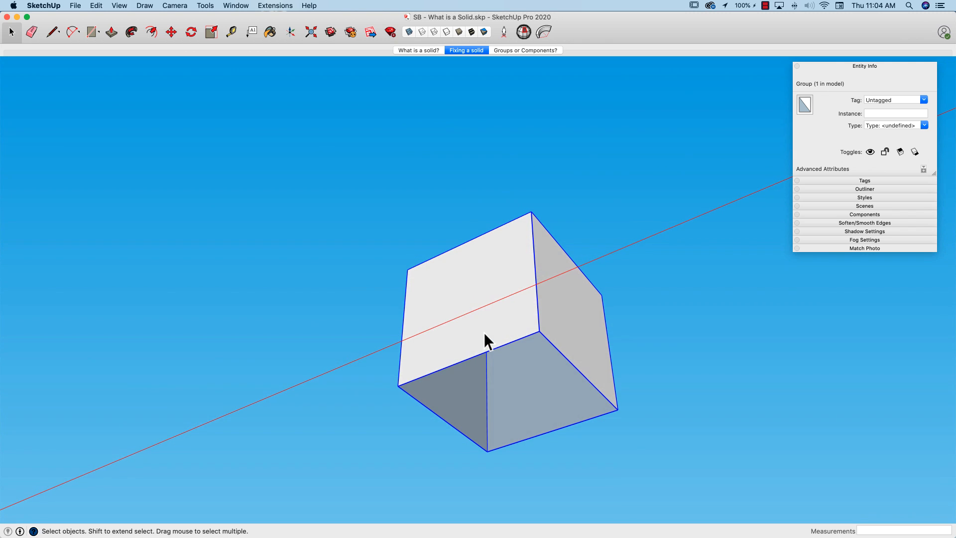
Inside the cube group, close the missing bottom face by drawing a line along one bottom edge between two corners.
{"action": "double_click", "coordinate": [504, 295]}
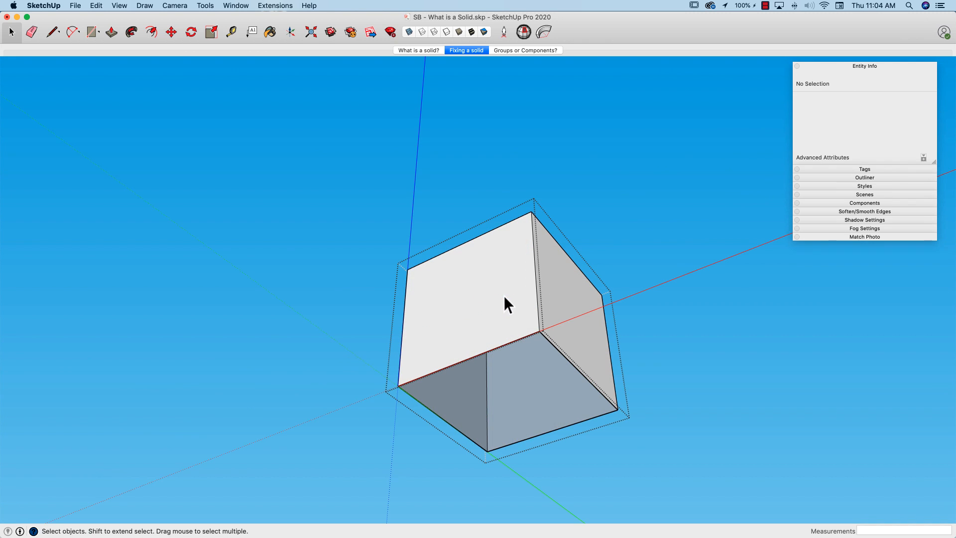
{"action": "middle_click_drag", "start_coordinate": [494, 359], "coordinate": [439, 377]}
{"action": "key", "text": "l"}
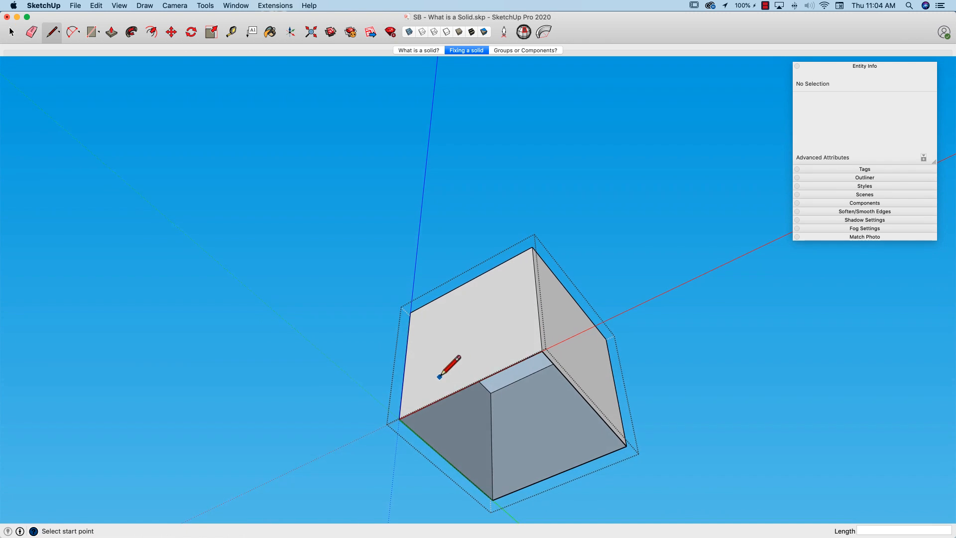
{"action": "left_click", "coordinate": [399, 419]}
{"action": "left_click", "coordinate": [542, 351]}
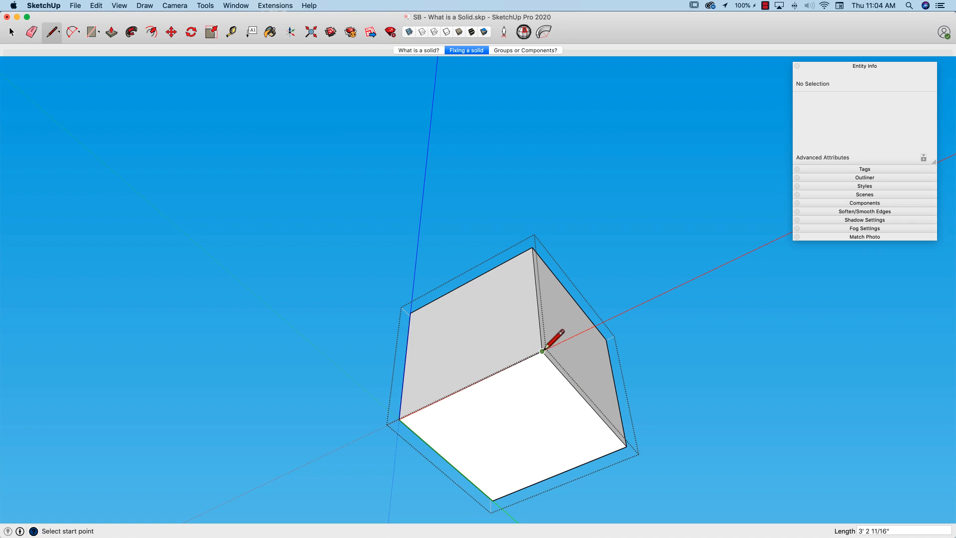
Leave the repaired cube group, then select it and check its entity type and volume in Entity Info.
{"action": "key", "text": "space"}
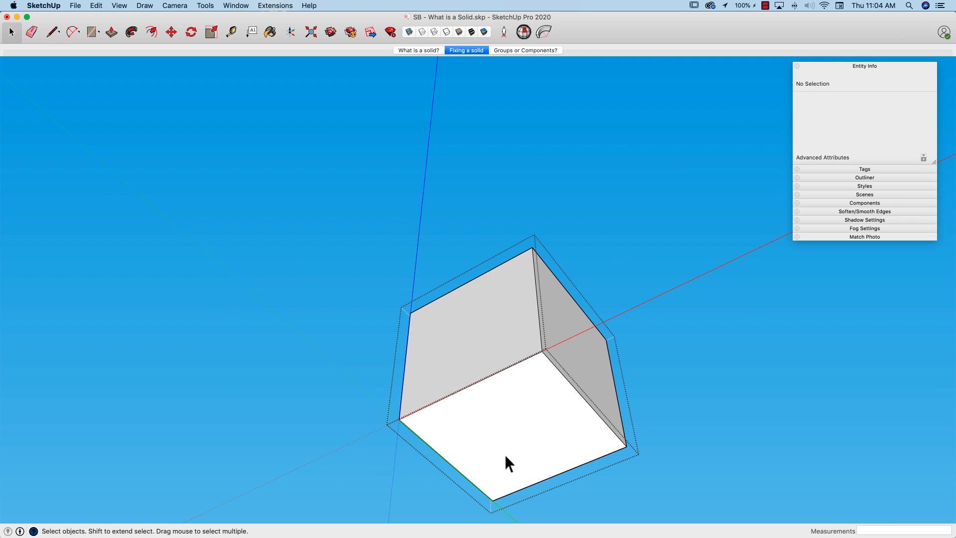
{"action": "middle_click_drag", "start_coordinate": [593, 305], "coordinate": [414, 161], "text": "shift"}
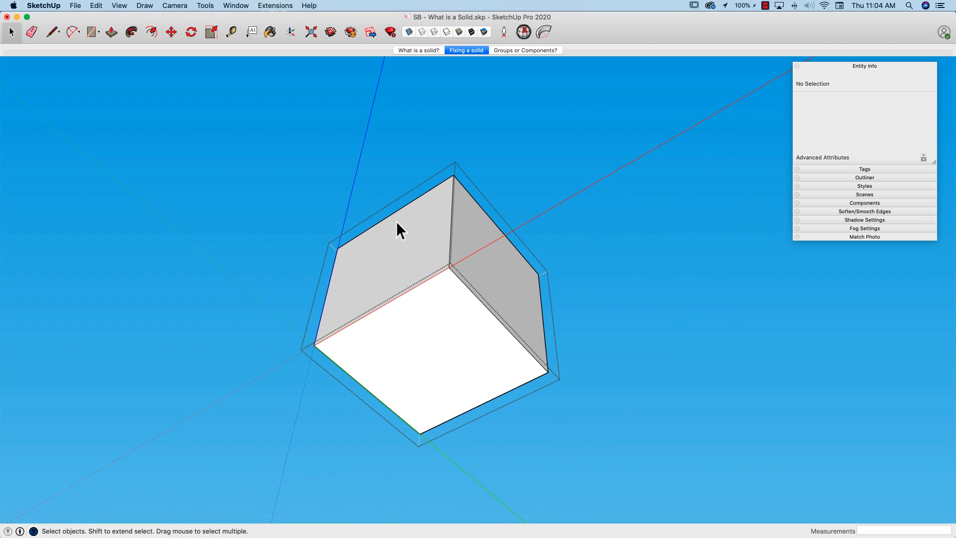
{"action": "left_click", "coordinate": [575, 229]}
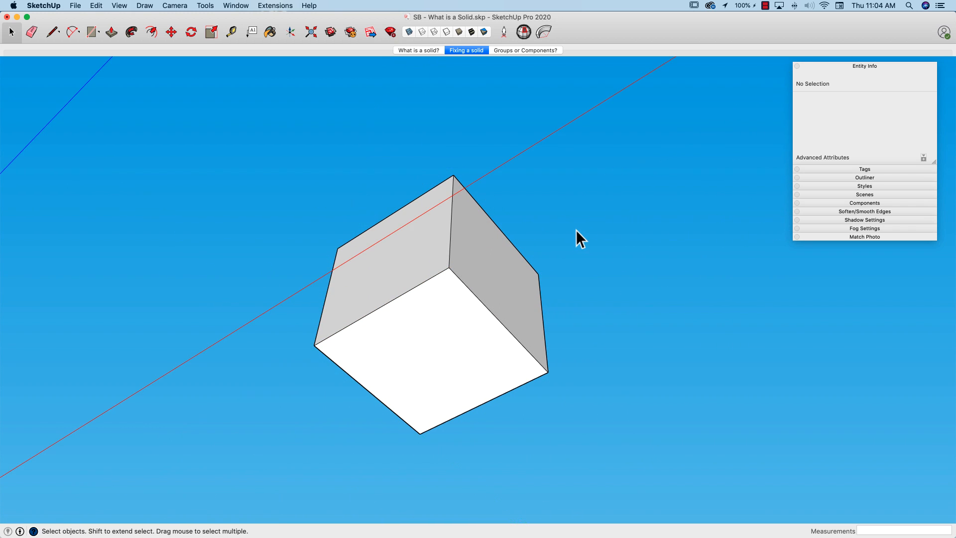
{"action": "left_click", "coordinate": [488, 261]}
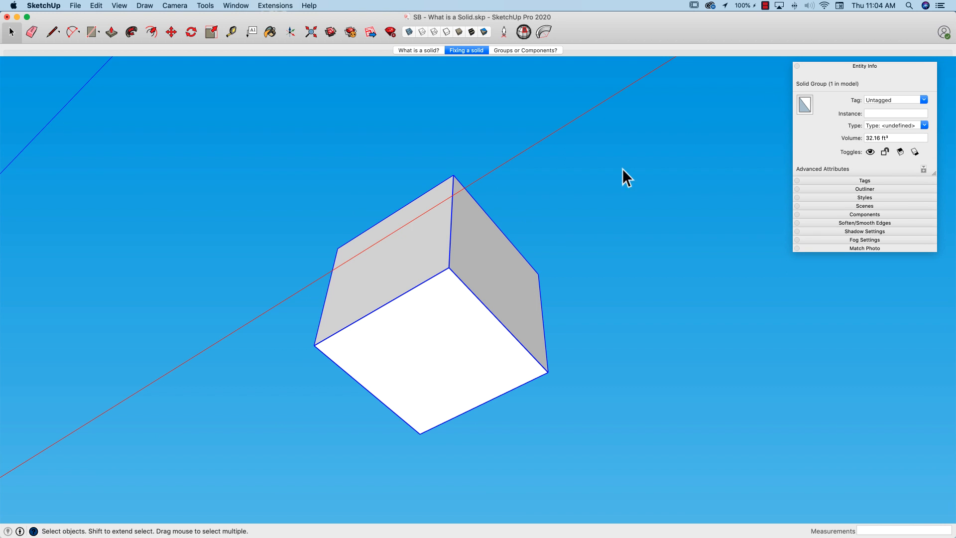
Select the neighbouring cube group, turn on X-ray display and examine its interior from several angles.
{"action": "middle_click_drag", "start_coordinate": [446, 312], "coordinate": [459, 337]}
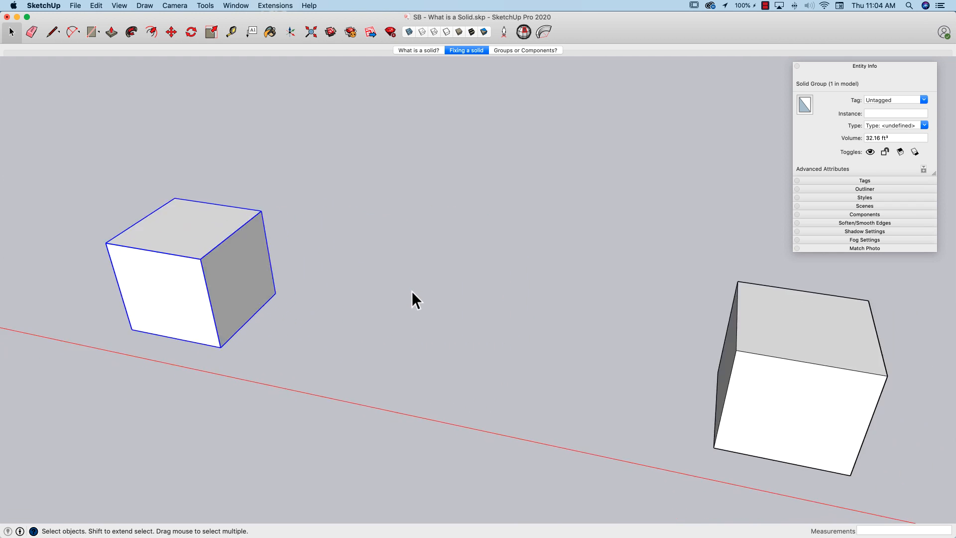
{"action": "left_click", "coordinate": [614, 399]}
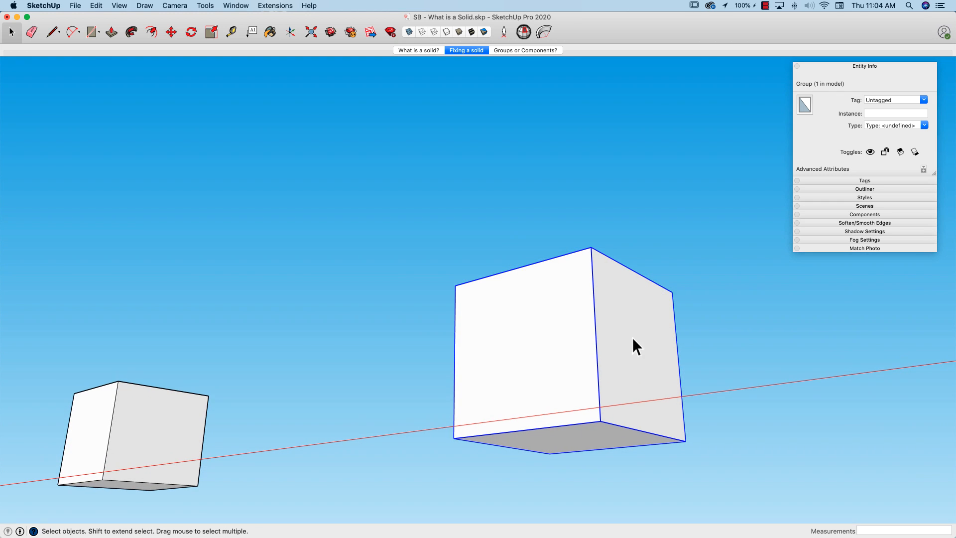
{"action": "left_click", "coordinate": [409, 34]}
{"action": "middle_click_drag", "start_coordinate": [656, 327], "coordinate": [504, 418]}
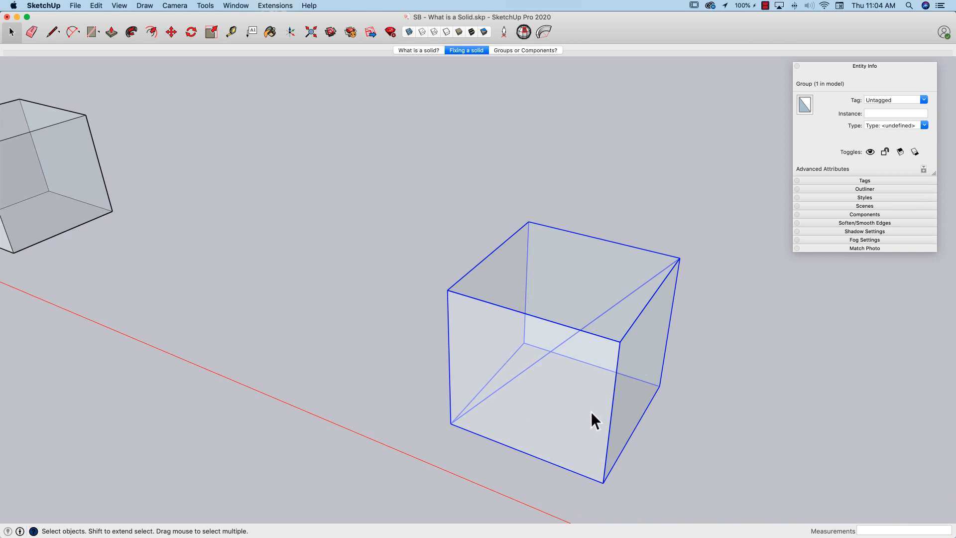
{"action": "middle_click_drag", "start_coordinate": [442, 335], "coordinate": [547, 246]}
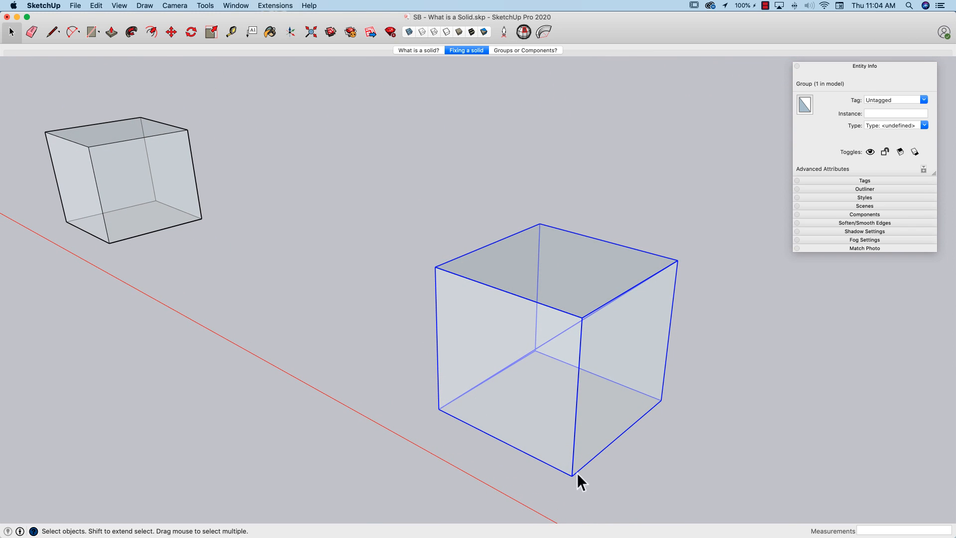
{"action": "middle_click_drag", "start_coordinate": [577, 476], "coordinate": [684, 315]}
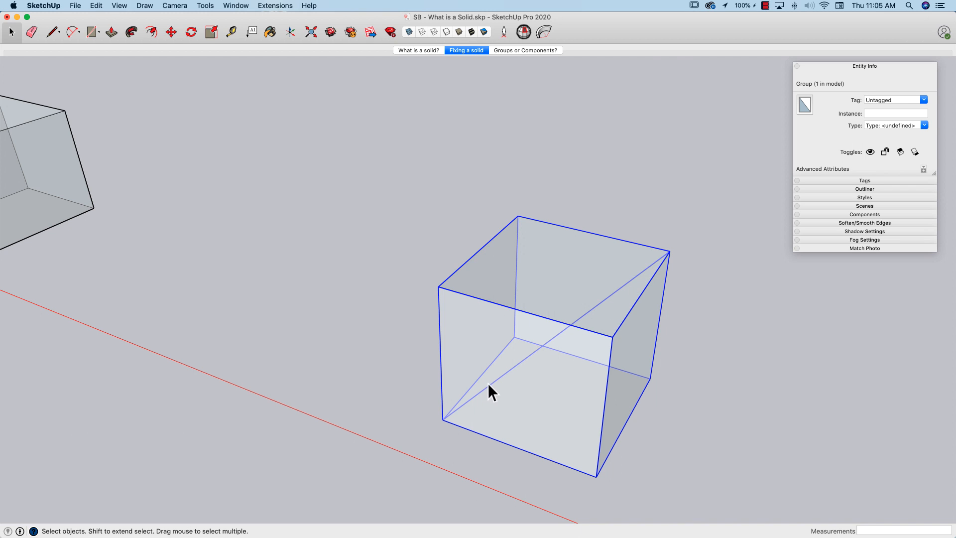
{"action": "mouse_move", "coordinate": [679, 246]}
{"action": "middle_mouse_down"}
{"action": "mouse_move", "coordinate": [674, 258]}
{"action": "mouse_move", "coordinate": [664, 251]}
{"action": "middle_mouse_up"}
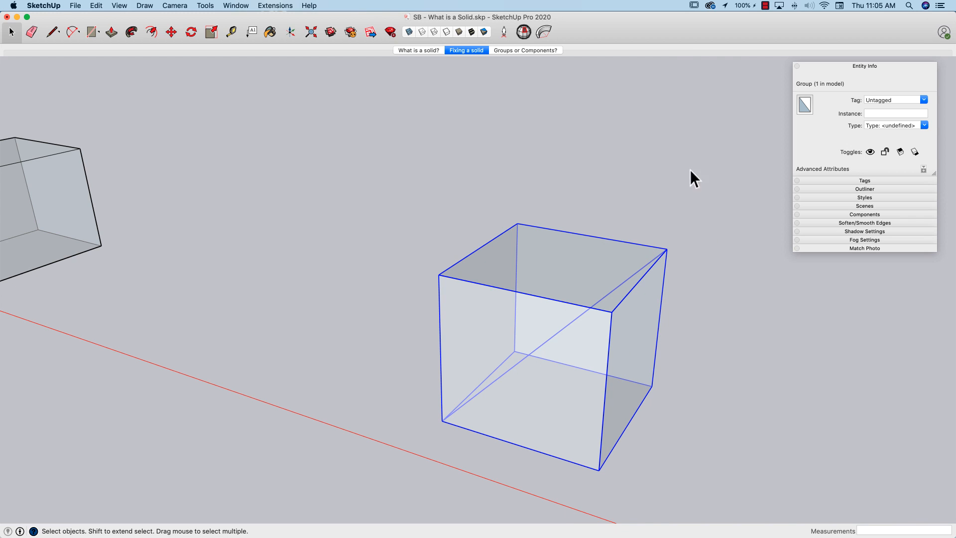
{"action": "middle_click_drag", "start_coordinate": [690, 170], "coordinate": [617, 288]}
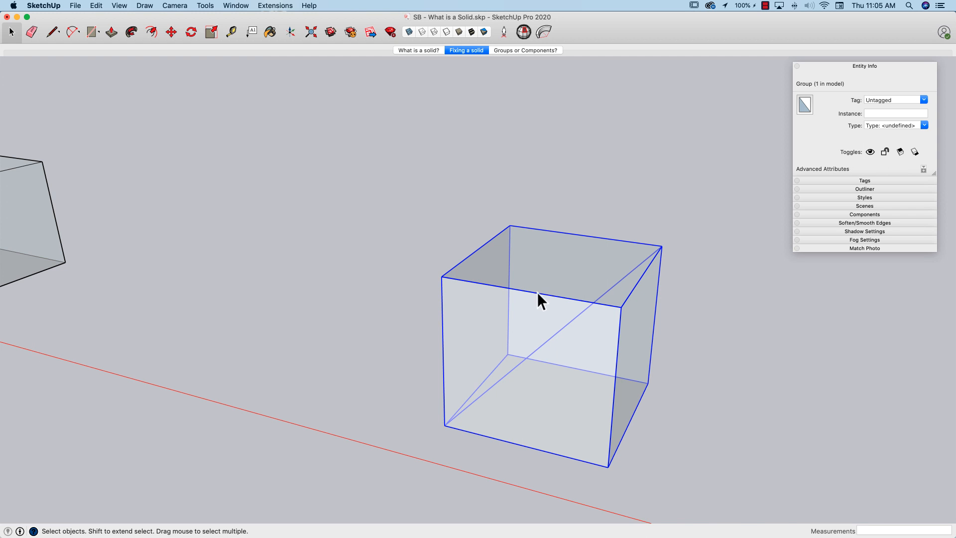
{"action": "middle_click_drag", "start_coordinate": [538, 293], "coordinate": [593, 341]}
{"action": "middle_click_drag", "start_coordinate": [600, 307], "coordinate": [603, 327]}
Inside the cube group, delete the stray diagonal edge that runs through the interior between opposite corners and leave the group.
{"action": "double_click", "coordinate": [599, 329]}
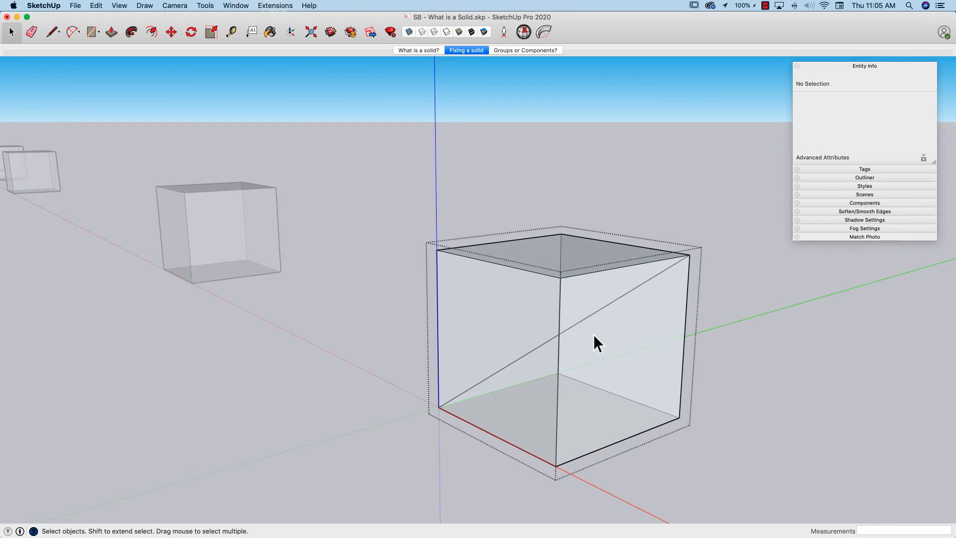
{"action": "scroll", "coordinate": [592, 334], "scroll_direction": "up", "scroll_amount": 3}
{"action": "scroll", "coordinate": [591, 336], "scroll_direction": "up", "scroll_amount": 10}
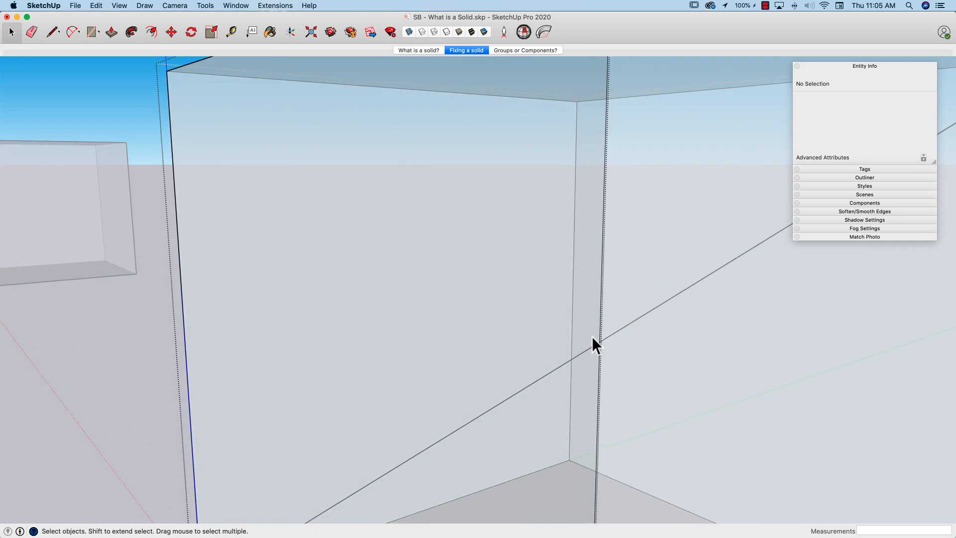
{"action": "scroll", "coordinate": [618, 364], "scroll_direction": "up", "scroll_amount": 3}
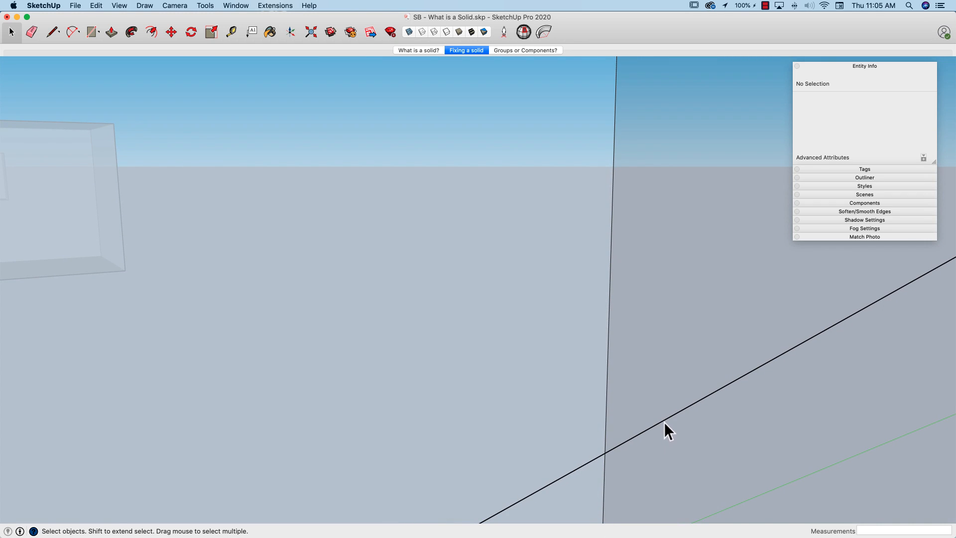
{"action": "left_click", "coordinate": [664, 423]}
{"action": "key", "text": "Delete"}
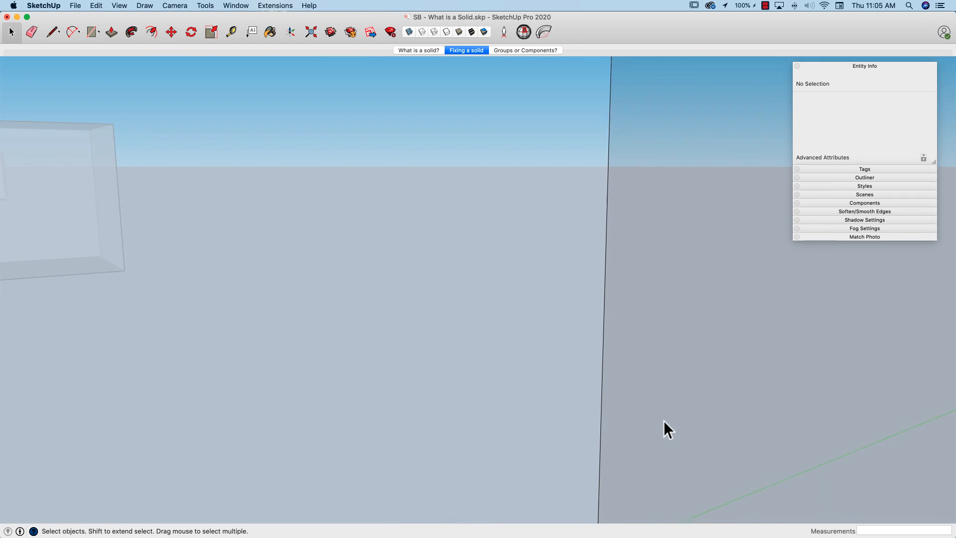
{"action": "scroll", "coordinate": [662, 419], "scroll_direction": "down", "scroll_amount": 10}
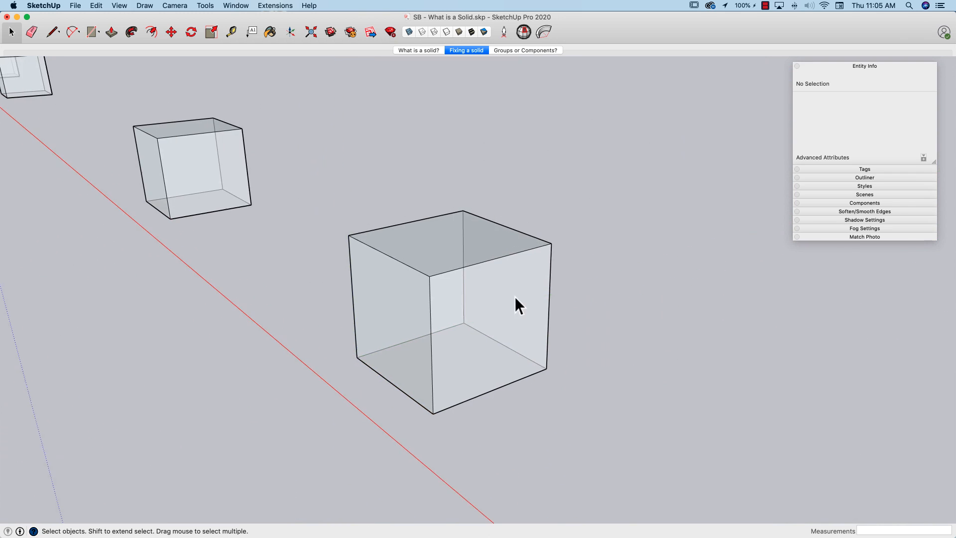
Turn off X-ray display and check the corrected cube group's entity type and volume in Entity Info.
{"action": "middle_click_drag", "start_coordinate": [515, 296], "coordinate": [479, 297]}
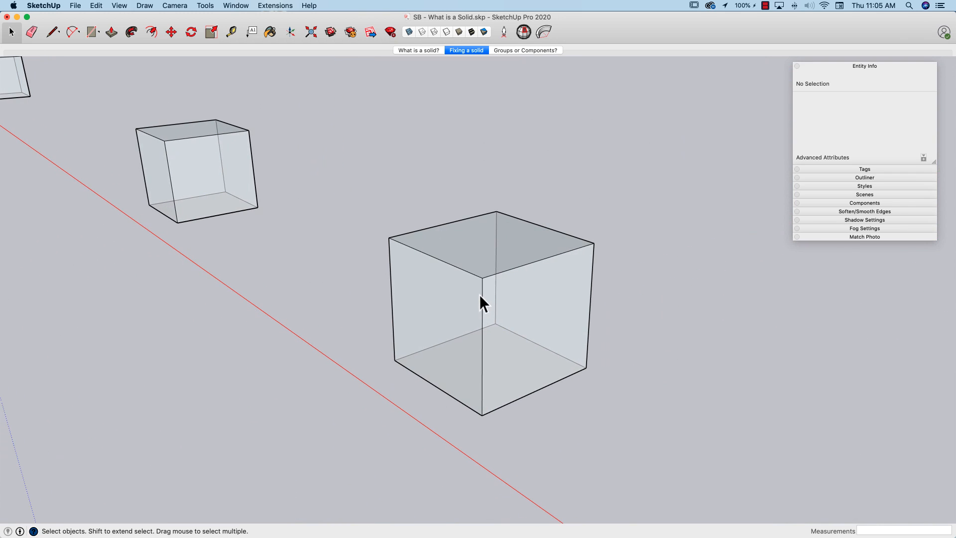
{"action": "left_click", "coordinate": [409, 33]}
{"action": "left_click", "coordinate": [501, 238]}
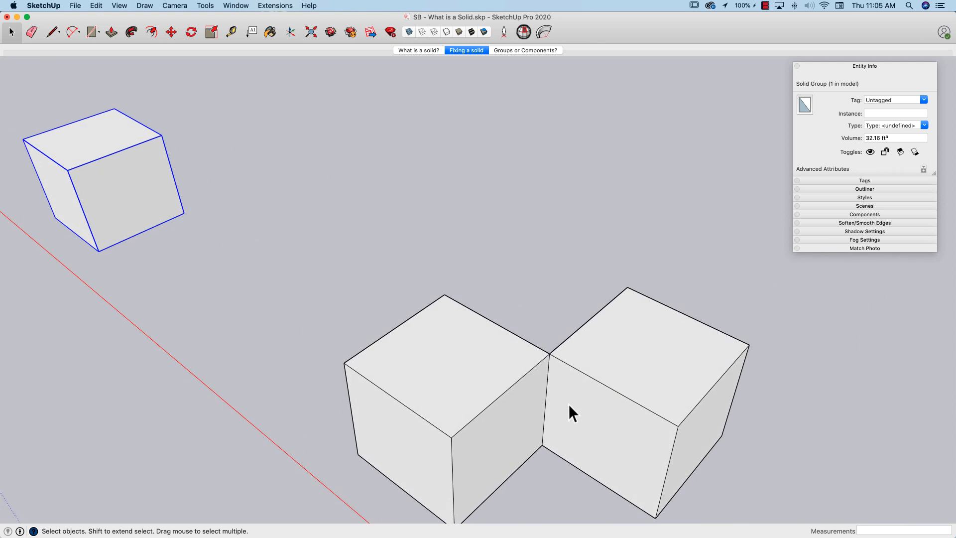
Select the group of two cubes joined at one edge and examine it in Entity Info, with and without X-ray display.
{"action": "left_click", "coordinate": [488, 336]}
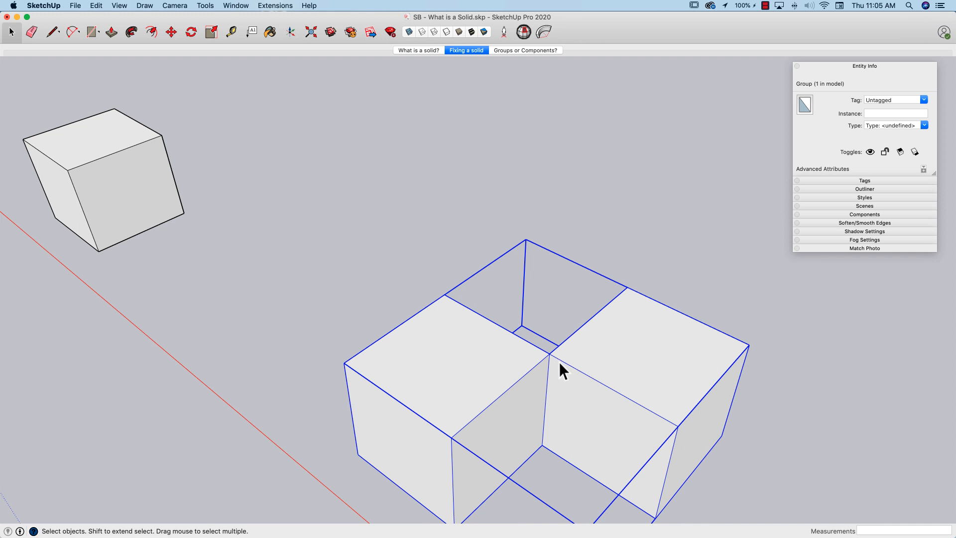
{"action": "middle_click_drag", "start_coordinate": [499, 367], "coordinate": [499, 398]}
{"action": "middle_click_drag", "start_coordinate": [547, 368], "coordinate": [792, 98]}
{"action": "left_click", "coordinate": [457, 51]}
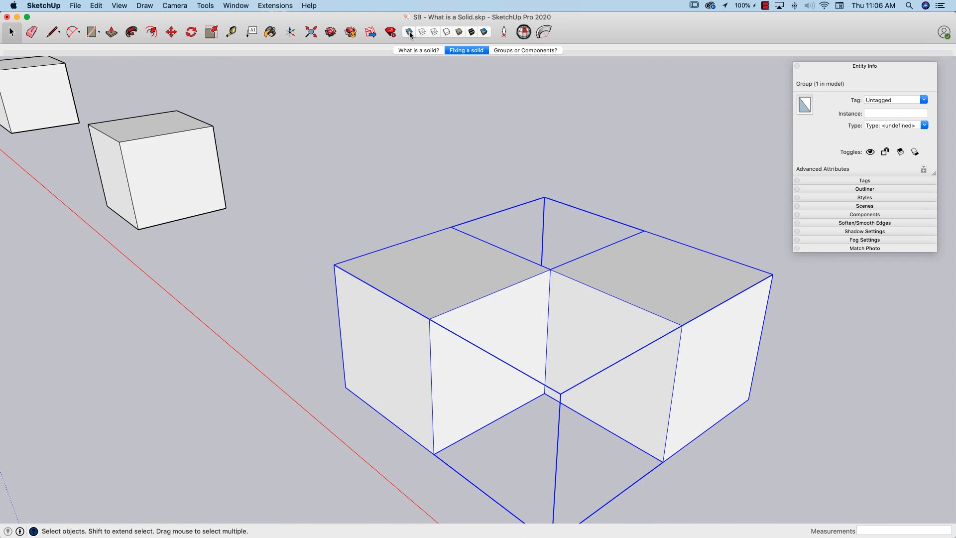
{"action": "left_click", "coordinate": [409, 32]}
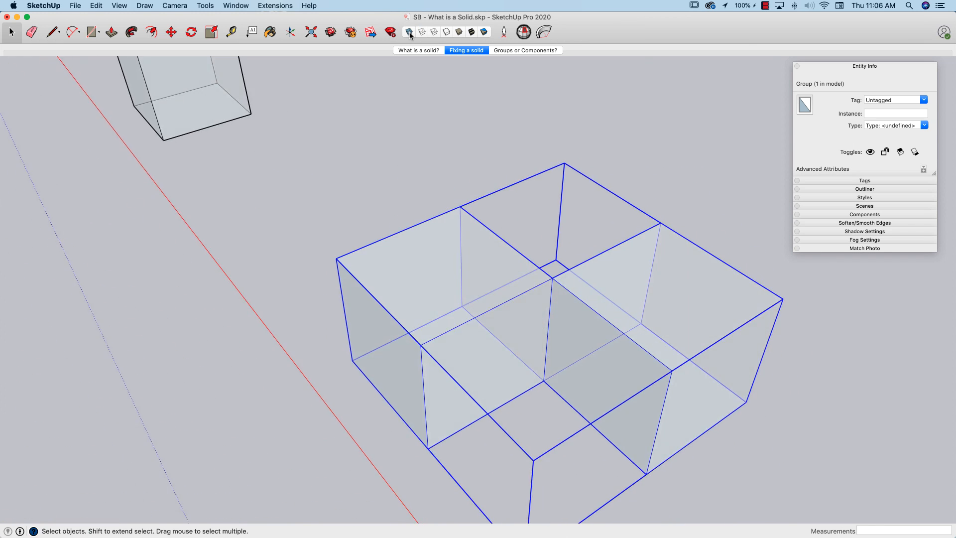
{"action": "left_click", "coordinate": [409, 32]}
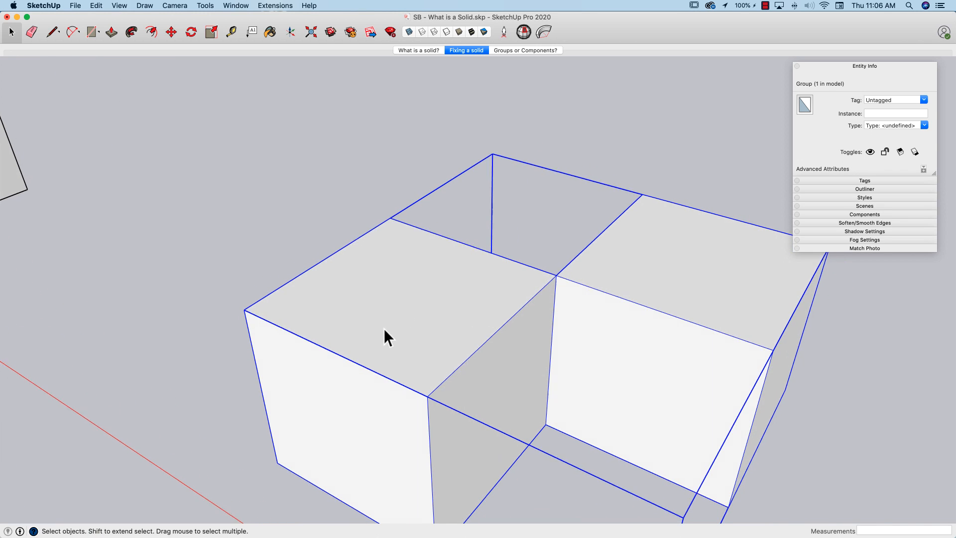
Open the group of two joined cubes and select individual outer faces of one cube to examine its boundary.
{"action": "double_click", "coordinate": [462, 300]}
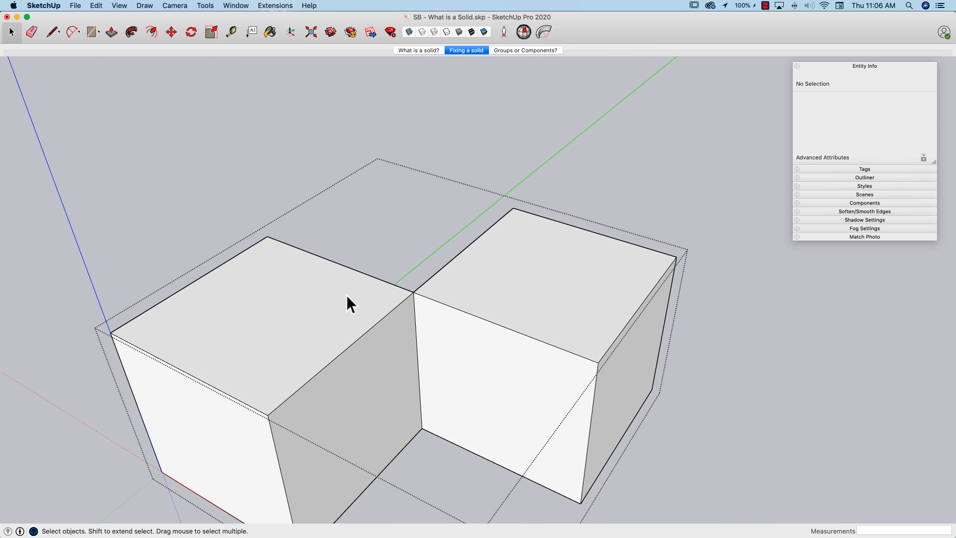
{"action": "left_click", "coordinate": [346, 295]}
{"action": "left_click", "coordinate": [375, 306]}
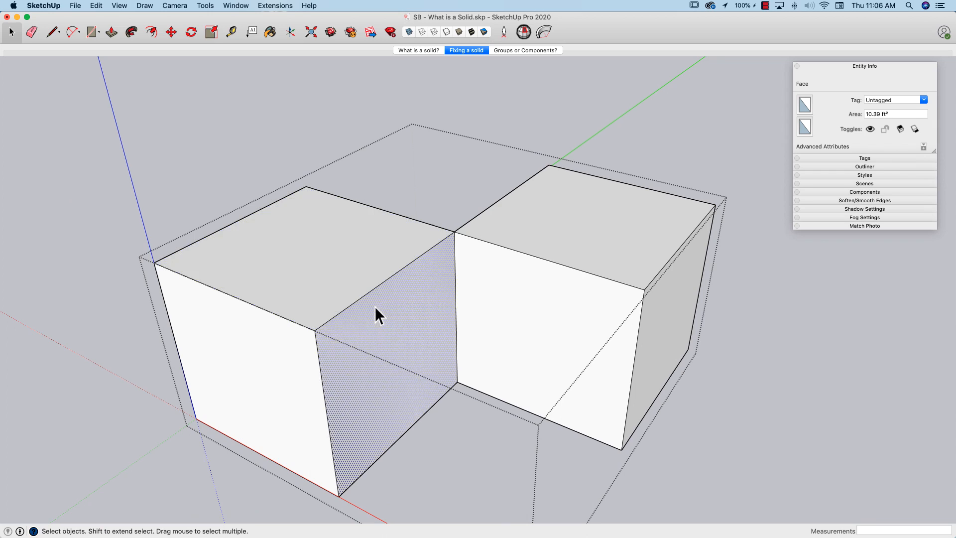
{"action": "left_click", "coordinate": [295, 335]}
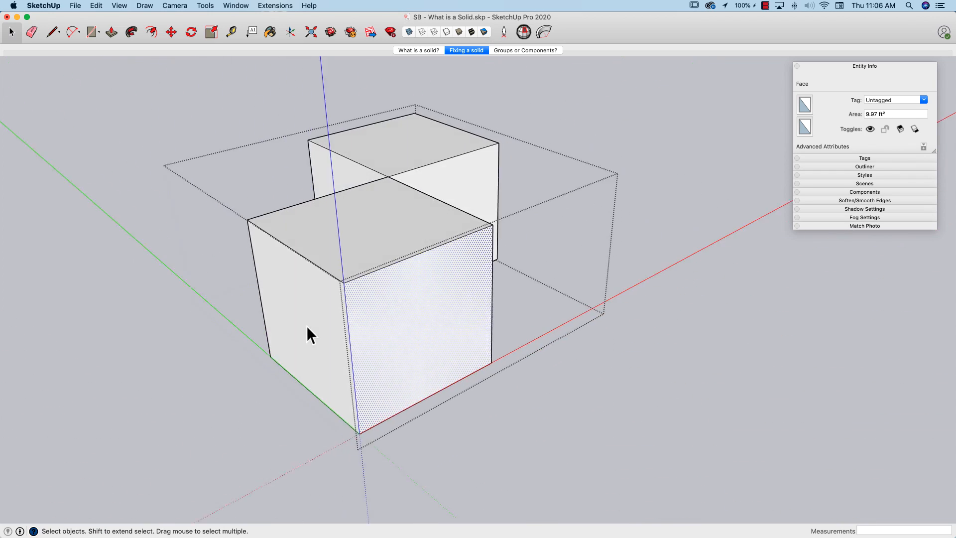
{"action": "left_click", "coordinate": [311, 310]}
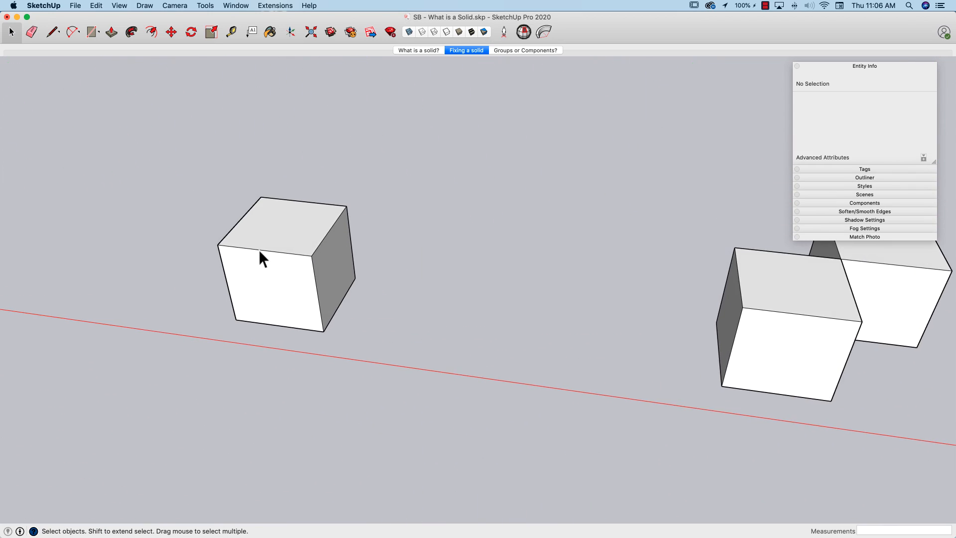
Open the neighbouring single-cube group and select its top and side faces one after another to trace its closed boundary.
{"action": "double_click", "coordinate": [279, 223]}
{"action": "left_click", "coordinate": [410, 187]}
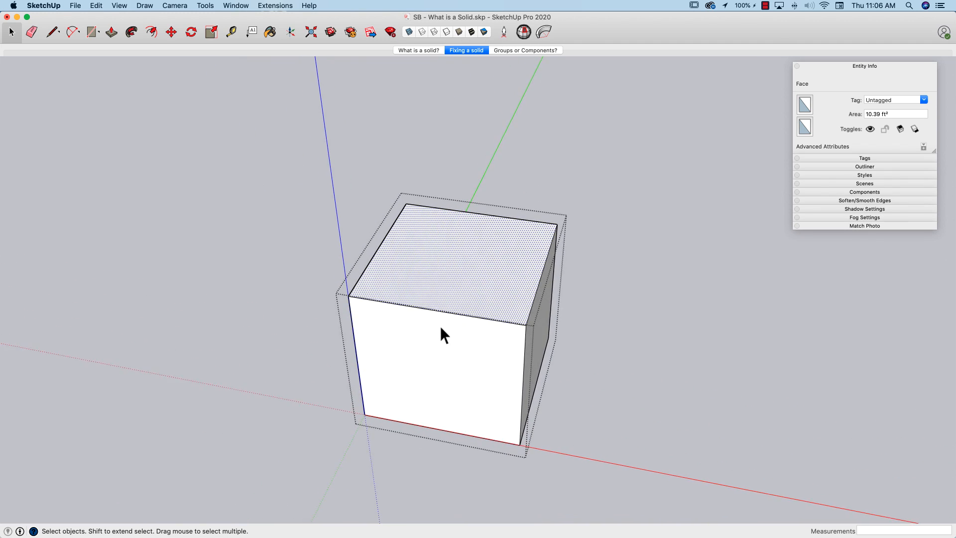
{"action": "left_click", "coordinate": [425, 342]}
{"action": "left_click", "coordinate": [418, 343]}
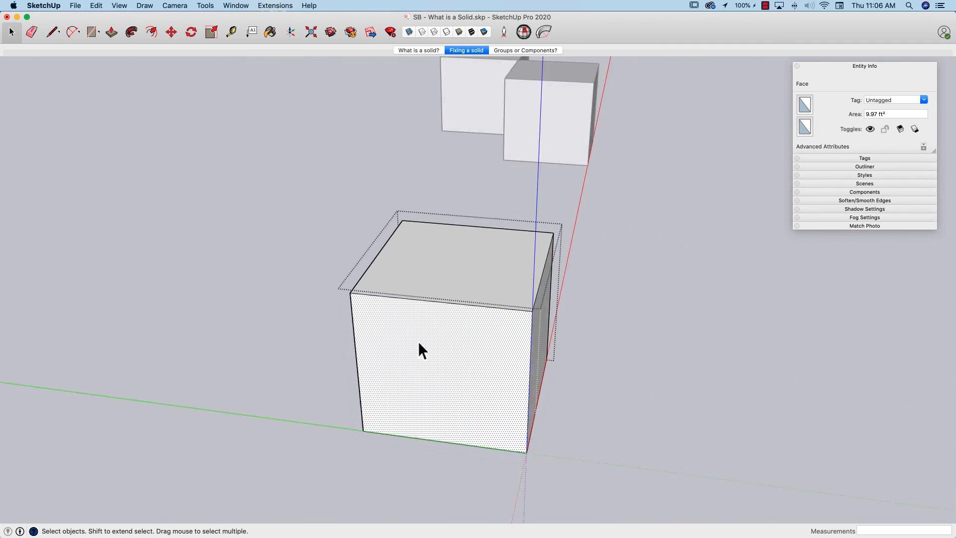
{"action": "left_click", "coordinate": [421, 349]}
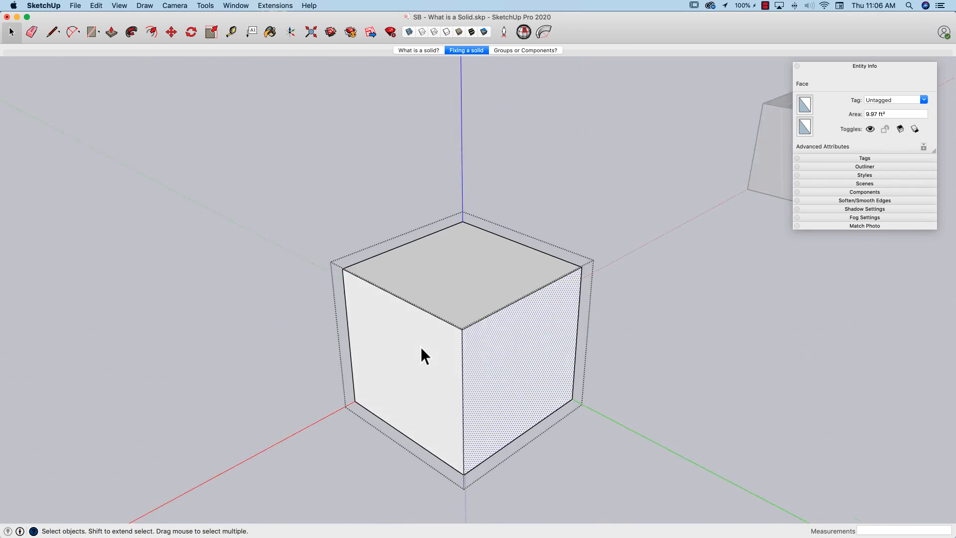
{"action": "left_click", "coordinate": [421, 348]}
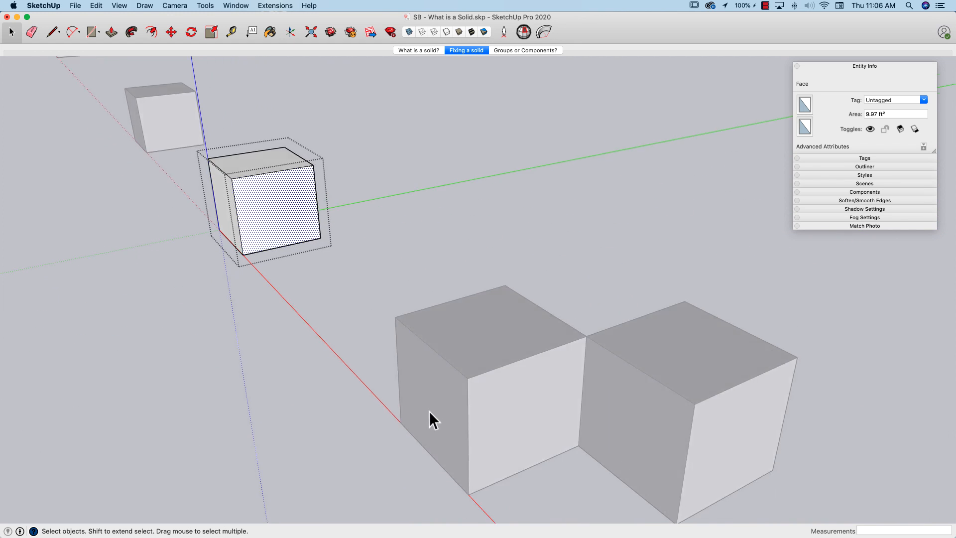
Reopen the group of two joined cubes, select a side face beside the shared edge and examine the junction from above and below.
{"action": "left_click", "coordinate": [552, 417]}
{"action": "scroll", "coordinate": [522, 392], "scroll_direction": "up", "scroll_amount": 5}
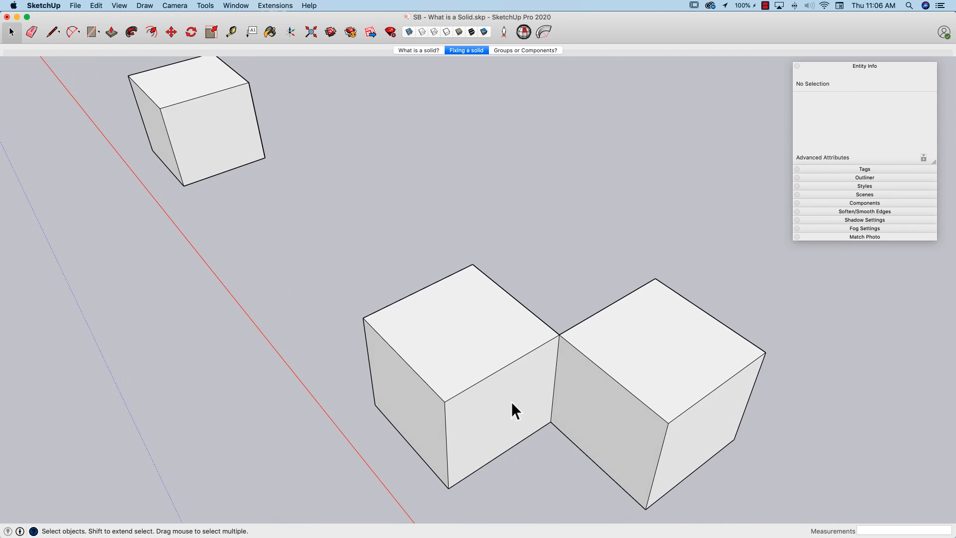
{"action": "double_click", "coordinate": [533, 375]}
{"action": "left_click", "coordinate": [448, 411]}
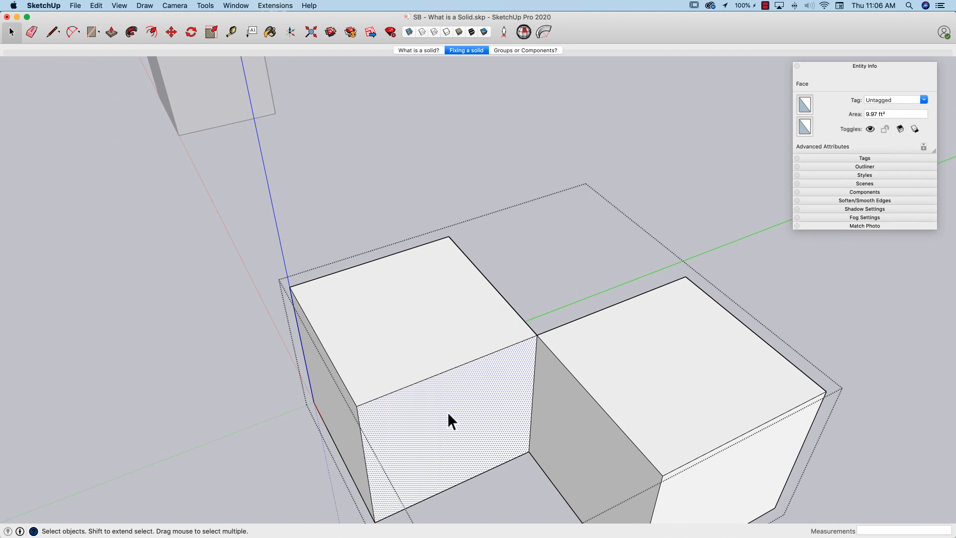
{"action": "middle_click_drag", "start_coordinate": [447, 411], "coordinate": [438, 342]}
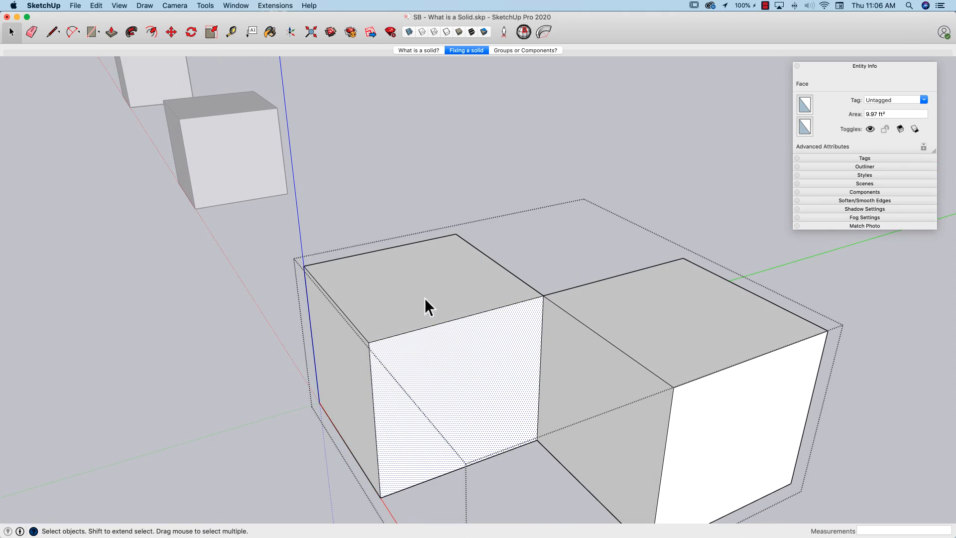
{"action": "middle_click_drag", "start_coordinate": [425, 305], "coordinate": [443, 473]}
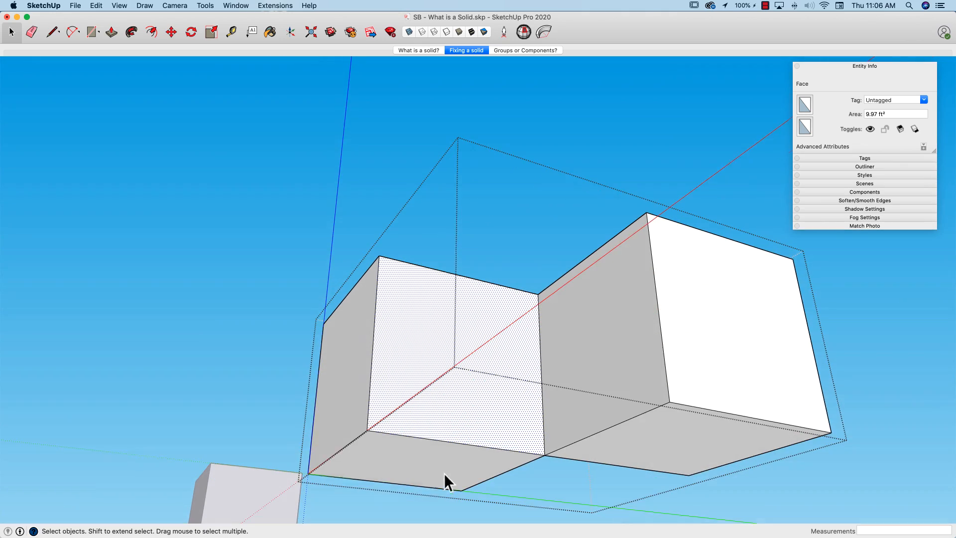
{"action": "middle_click_drag", "start_coordinate": [354, 374], "coordinate": [525, 329]}
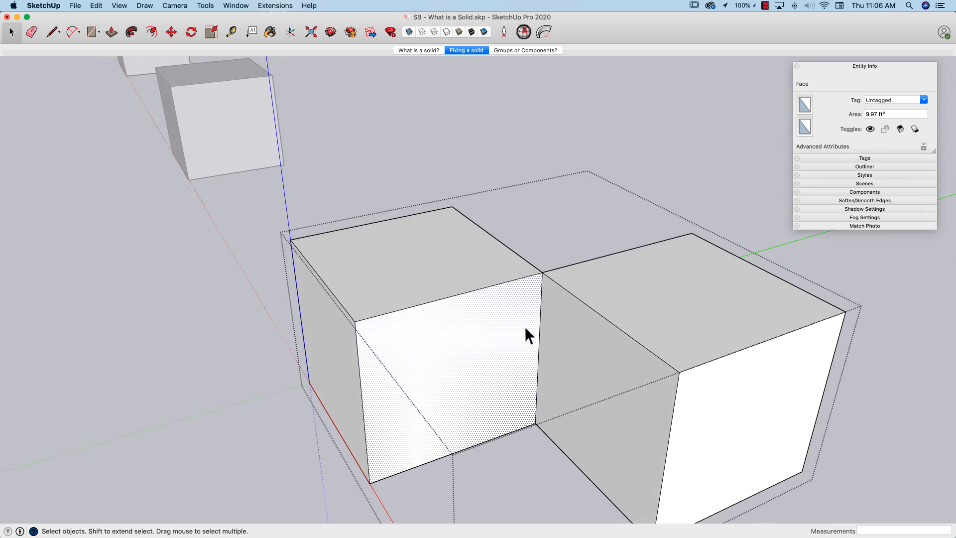
Draw short lines between the two cubes' top edges on both sides of their shared corner to form small triangular faces.
{"action": "middle_click_drag", "start_coordinate": [546, 271], "coordinate": [672, 314]}
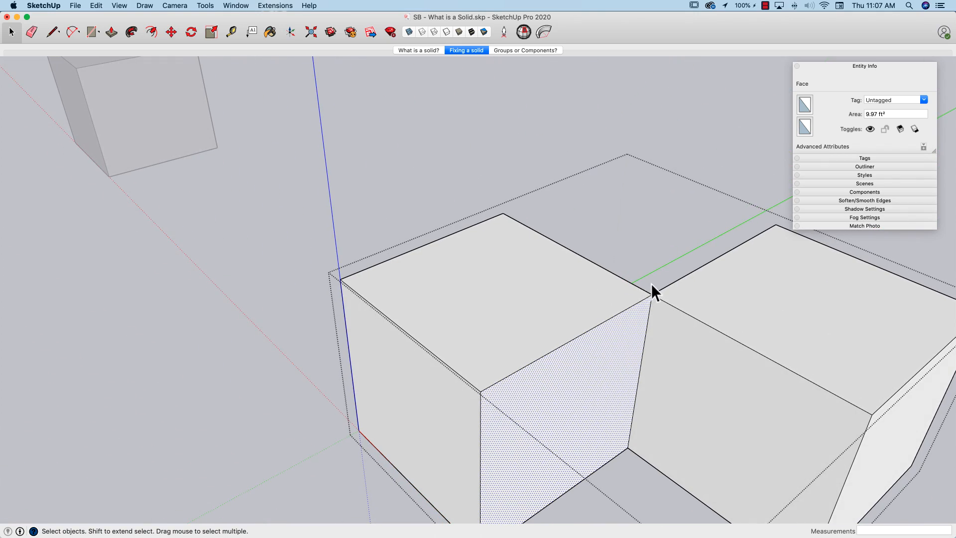
{"action": "middle_click_drag", "start_coordinate": [626, 438], "coordinate": [578, 268]}
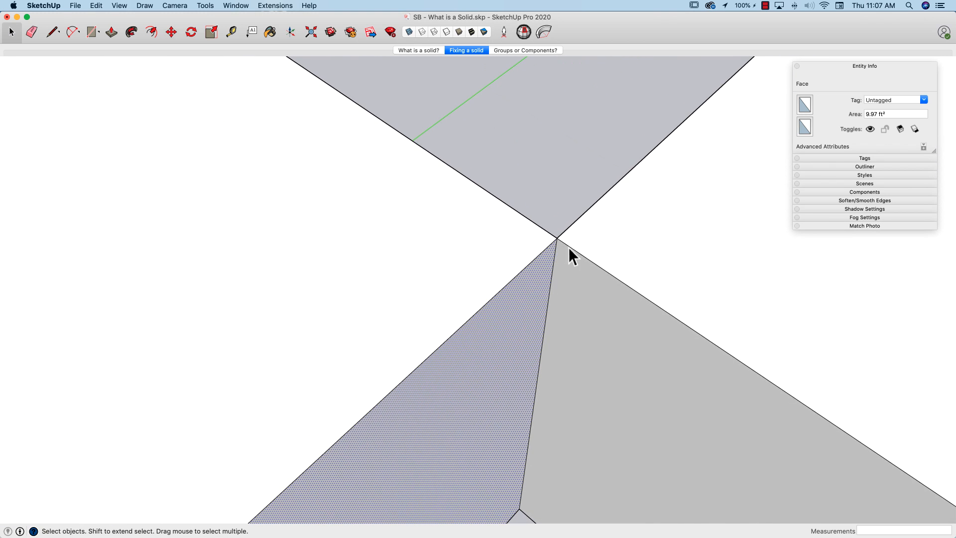
{"action": "key", "text": "l"}
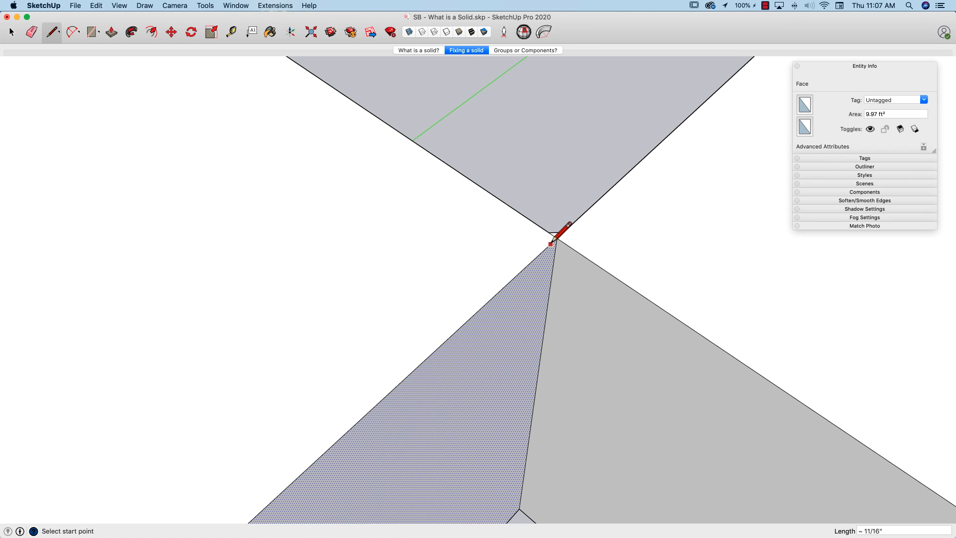
{"action": "key", "text": "p"}
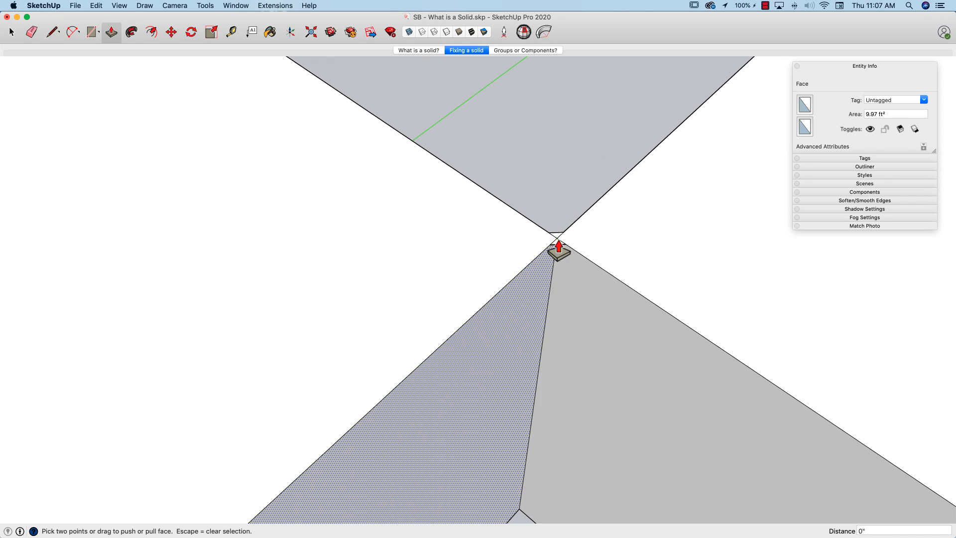
{"action": "key", "text": "space"}
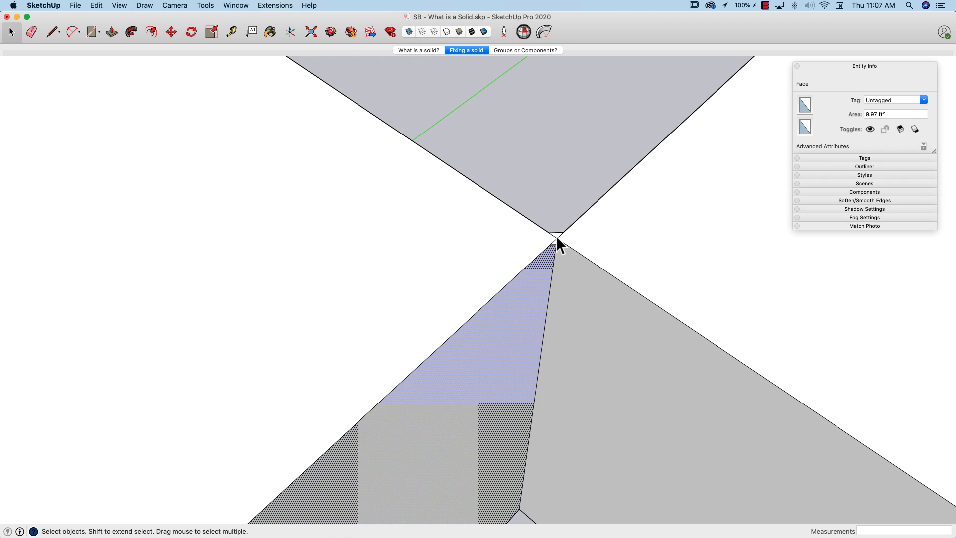
Push/Pull the small triangular faces at the shared corner down 3' 1 1/8" to the bottom of the cubes.
{"action": "scroll", "coordinate": [557, 235], "scroll_direction": "up", "scroll_amount": 3}
{"action": "key", "text": "p"}
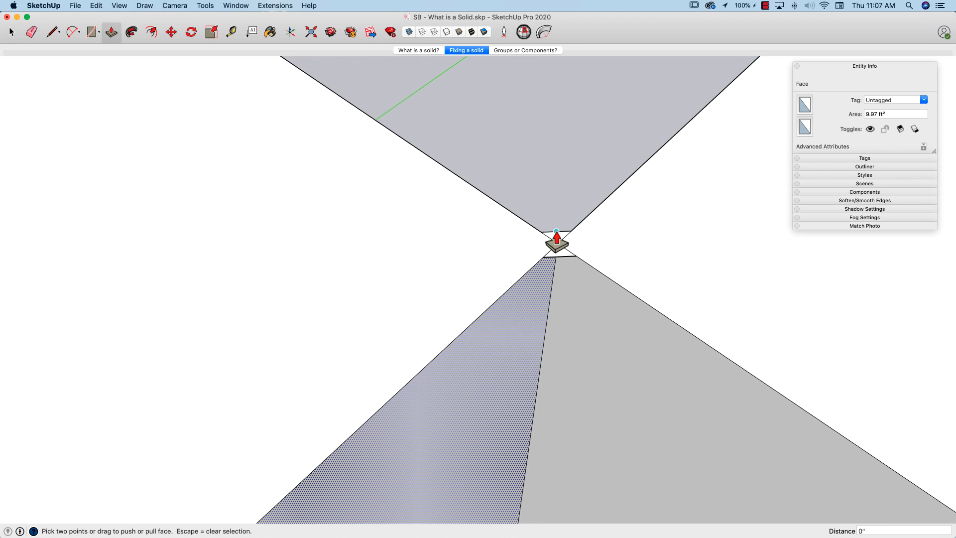
{"action": "key", "text": "Escape"}
{"action": "mouse_move", "coordinate": [560, 243]}
{"action": "left_mouse_down"}
{"action": "mouse_move", "coordinate": [551, 386]}
{"action": "mouse_move", "coordinate": [533, 407]}
{"action": "left_mouse_up"}
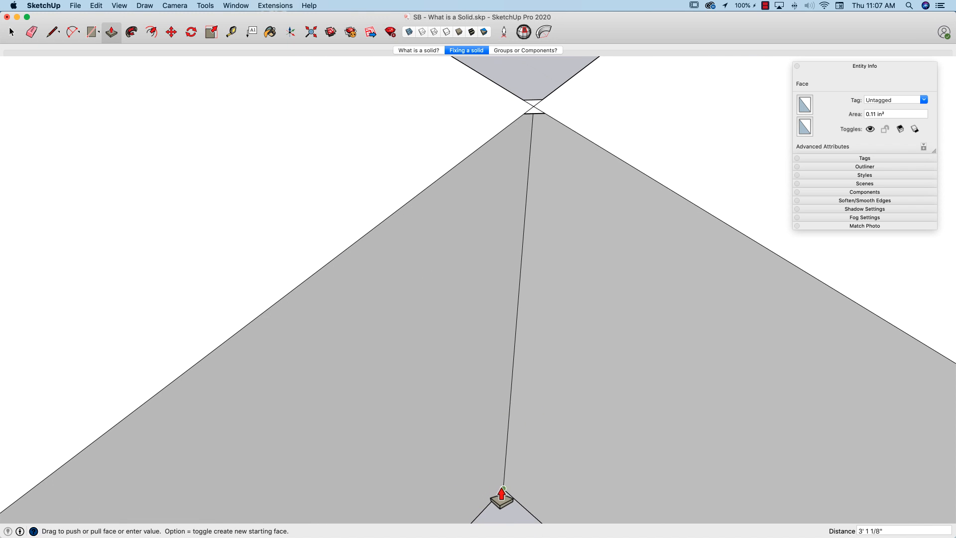
{"action": "left_click_drag", "start_coordinate": [498, 498], "coordinate": [497, 495]}
{"action": "scroll", "coordinate": [548, 140], "scroll_direction": "down", "scroll_amount": 2}
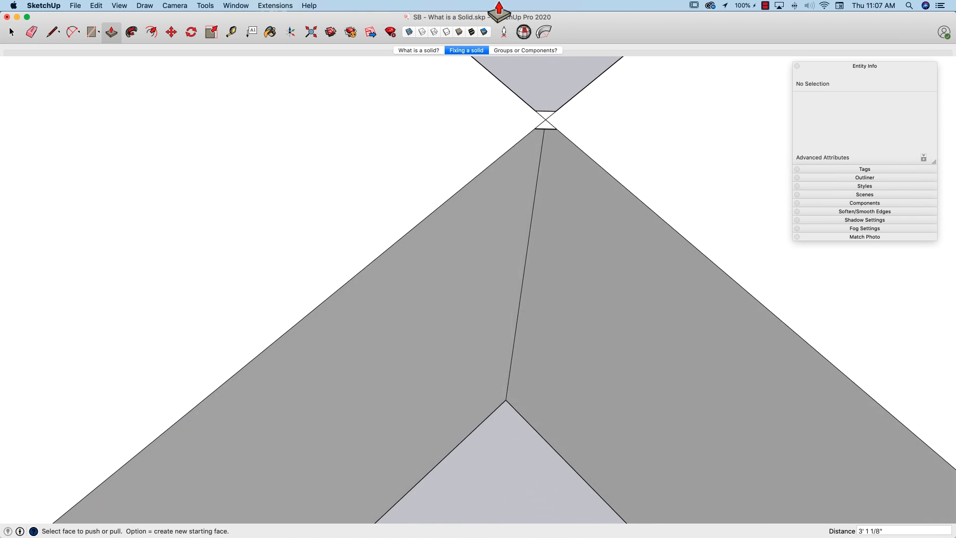
{"action": "key", "text": "super+z"}
Erase the edges crossing the top of the filled joint to merge the cubes' top faces, and close the group.
{"action": "key", "text": "e"}
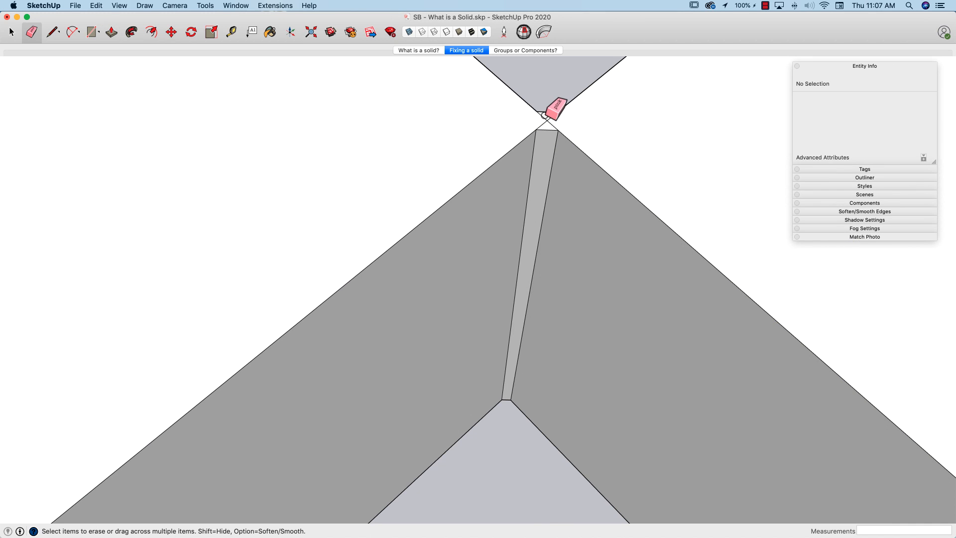
{"action": "left_click_drag", "start_coordinate": [548, 121], "coordinate": [560, 123]}
{"action": "key", "text": "space"}
{"action": "mouse_move", "coordinate": [578, 125]}
{"action": "middle_mouse_down"}
{"action": "mouse_move", "coordinate": [507, 195]}
{"action": "mouse_move", "coordinate": [474, 157]}
{"action": "mouse_move", "coordinate": [507, 158]}
{"action": "mouse_move", "coordinate": [489, 165]}
{"action": "mouse_move", "coordinate": [488, 183]}
{"action": "mouse_move", "coordinate": [506, 196]}
{"action": "mouse_move", "coordinate": [498, 175]}
{"action": "mouse_move", "coordinate": [509, 162]}
{"action": "mouse_move", "coordinate": [485, 164]}
{"action": "mouse_move", "coordinate": [486, 148]}
{"action": "middle_mouse_up"}
{"action": "left_click", "coordinate": [507, 195]}
{"action": "left_click", "coordinate": [515, 189]}
{"action": "left_click", "coordinate": [527, 190]}
{"action": "left_click", "coordinate": [533, 166]}
{"action": "scroll", "coordinate": [486, 148], "scroll_direction": "down", "scroll_amount": 6}
{"action": "left_click", "coordinate": [604, 104]}
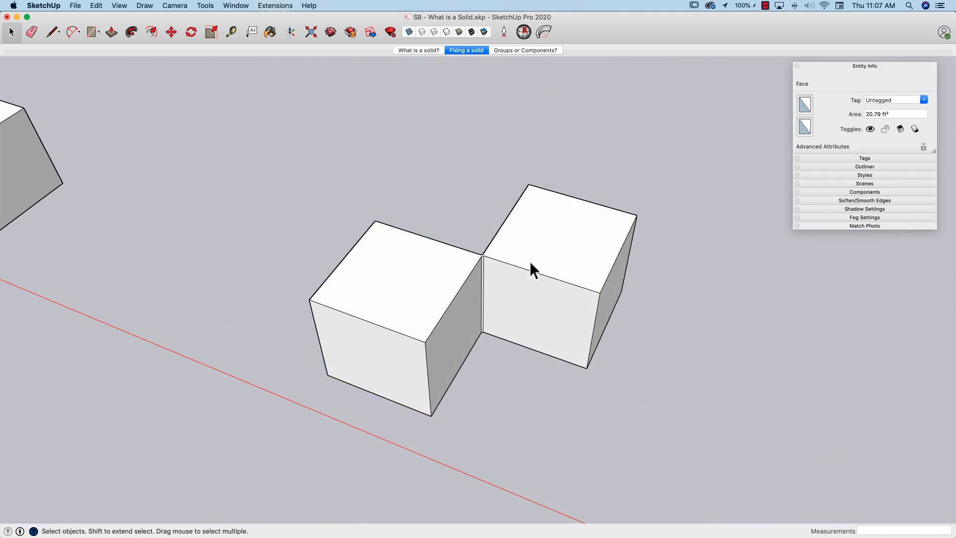
Select the repaired two-cube group, check its type and volume in Entity Info, and examine the thickened joint from several angles.
{"action": "middle_click_drag", "start_coordinate": [530, 261], "coordinate": [519, 278]}
{"action": "left_click", "coordinate": [521, 280]}
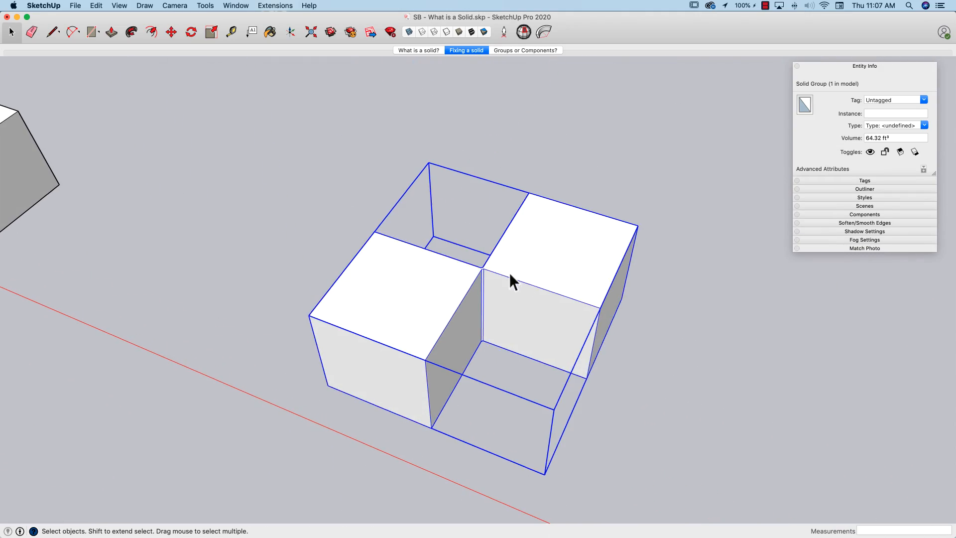
{"action": "scroll", "coordinate": [509, 275], "scroll_direction": "up", "scroll_amount": 3}
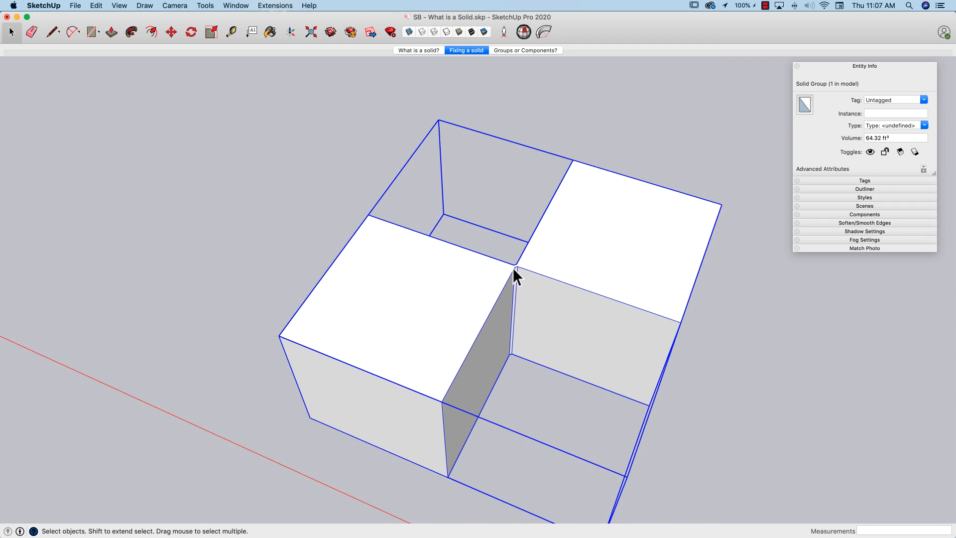
{"action": "middle_click_drag", "start_coordinate": [513, 268], "coordinate": [517, 251]}
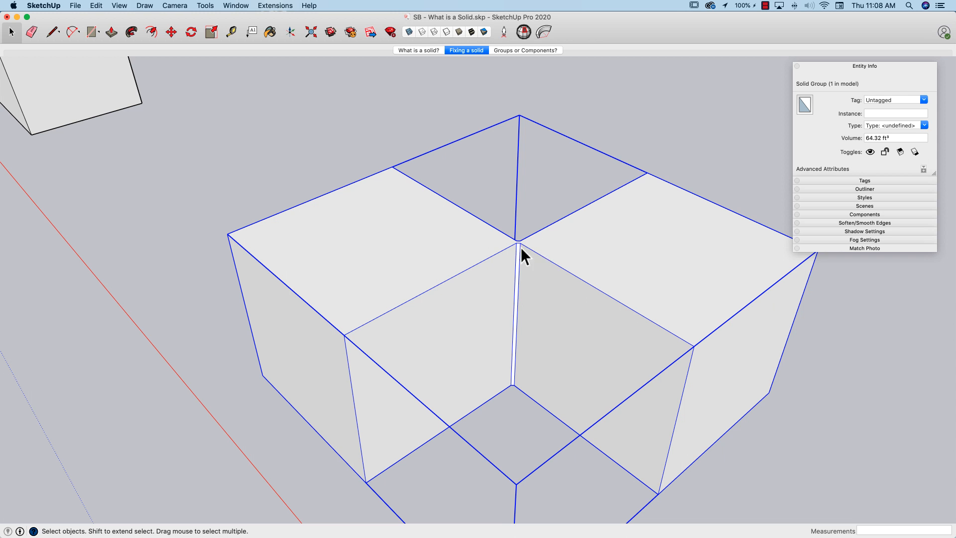
{"action": "left_click", "coordinate": [571, 63]}
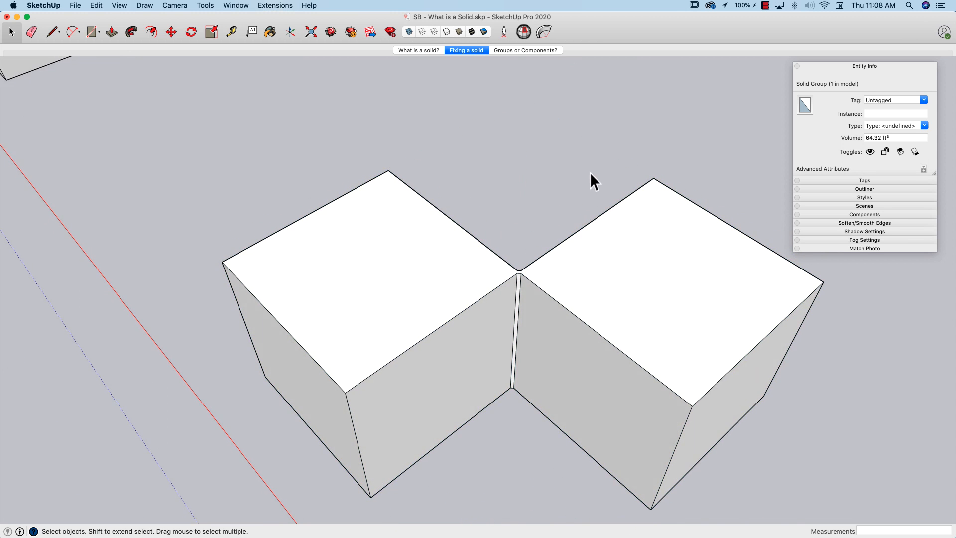
{"action": "scroll", "coordinate": [516, 273], "scroll_direction": "up", "scroll_amount": 3}
{"action": "middle_click_drag", "start_coordinate": [517, 274], "coordinate": [498, 221]}
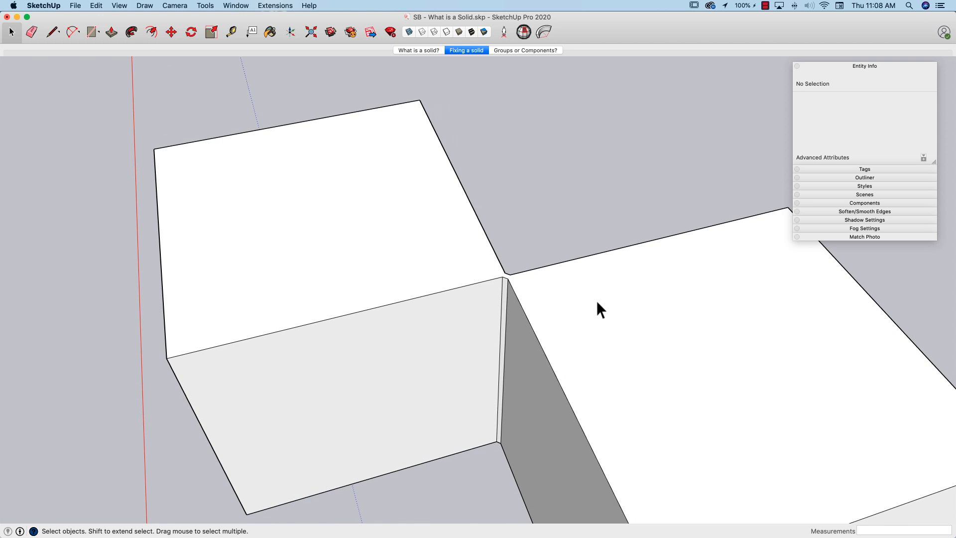
{"action": "middle_click_drag", "start_coordinate": [597, 301], "coordinate": [546, 208]}
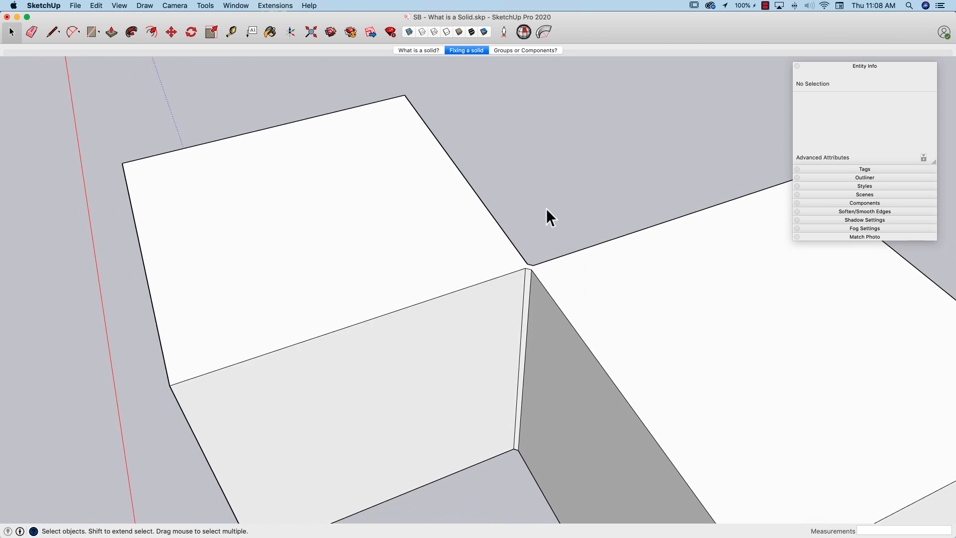
{"action": "scroll", "coordinate": [470, 250], "scroll_direction": "down", "scroll_amount": 1}
{"action": "left_click", "coordinate": [470, 249]}
{"action": "middle_click_drag", "start_coordinate": [471, 250], "coordinate": [436, 299]}
{"action": "left_click", "coordinate": [645, 132]}
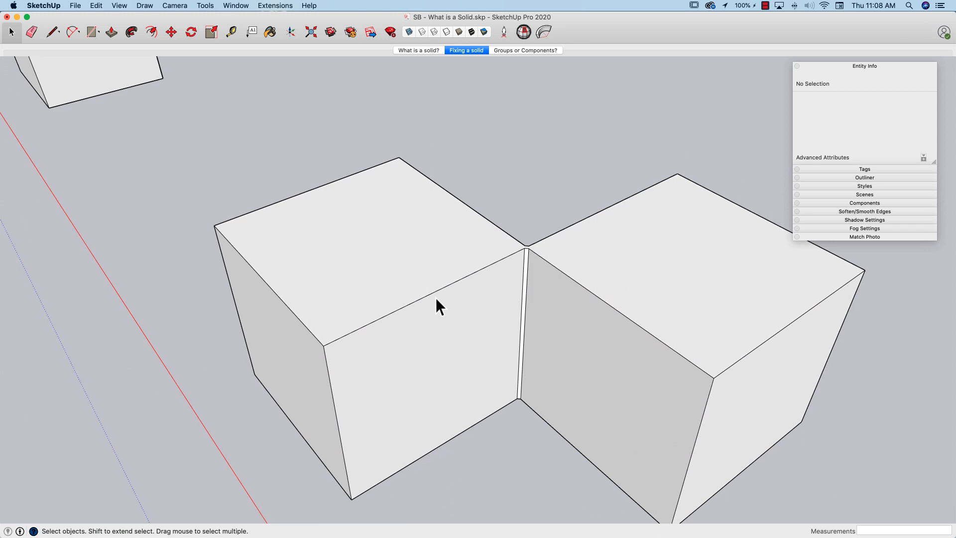
Switch to the "Groups or Components?" scene, display the Solid Tools palette and place it beside the model.
{"action": "left_click", "coordinate": [508, 50]}
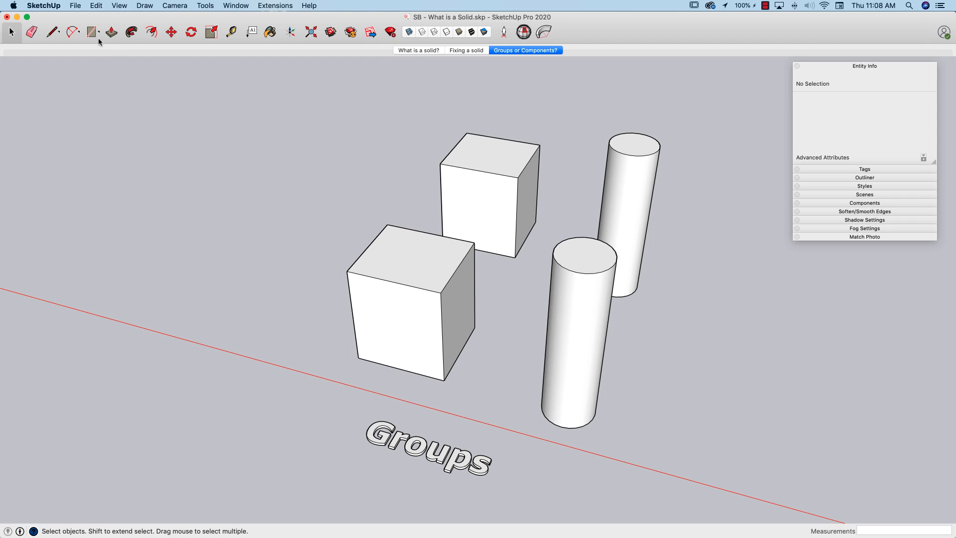
{"action": "left_click", "coordinate": [118, 5]}
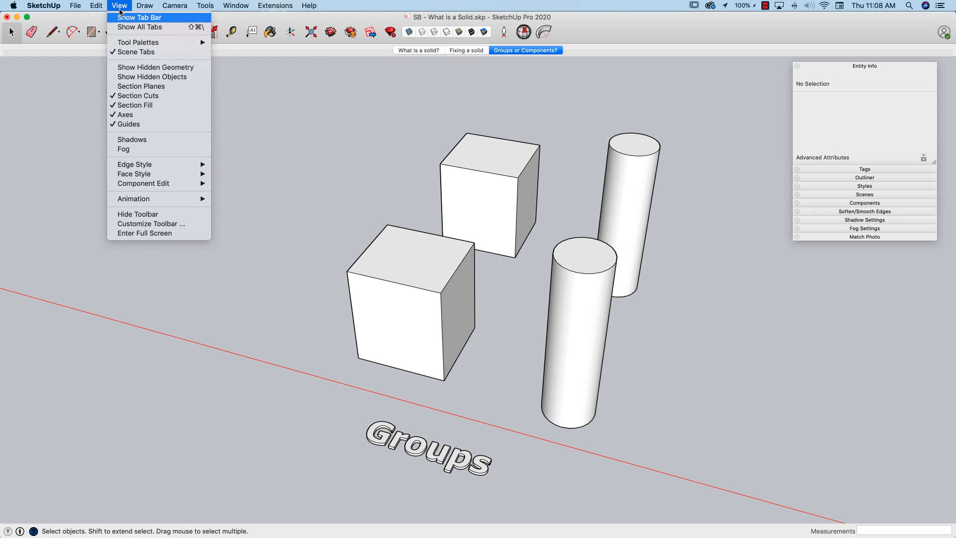
{"action": "mouse_move", "coordinate": [138, 43]}
{"action": "left_click", "coordinate": [247, 52]}
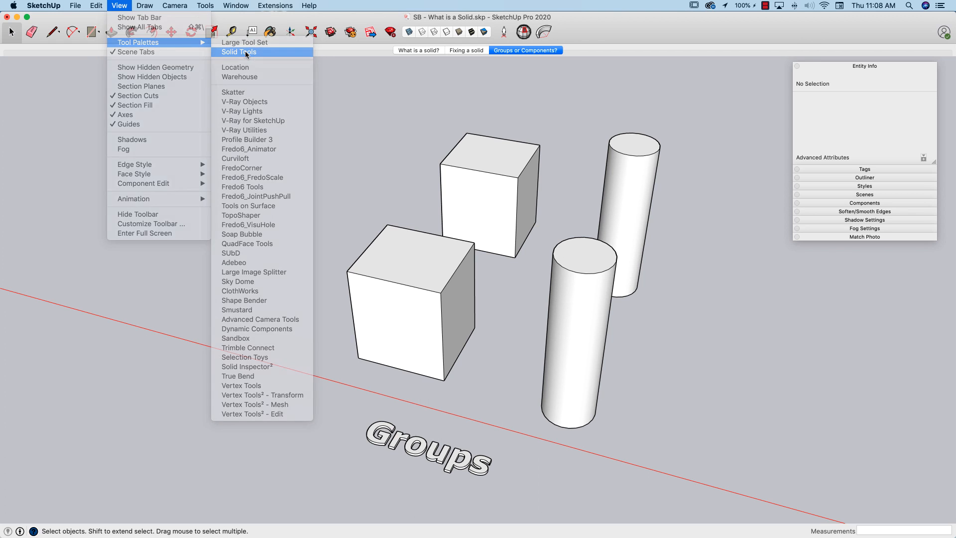
{"action": "left_click_drag", "start_coordinate": [805, 17], "coordinate": [212, 115]}
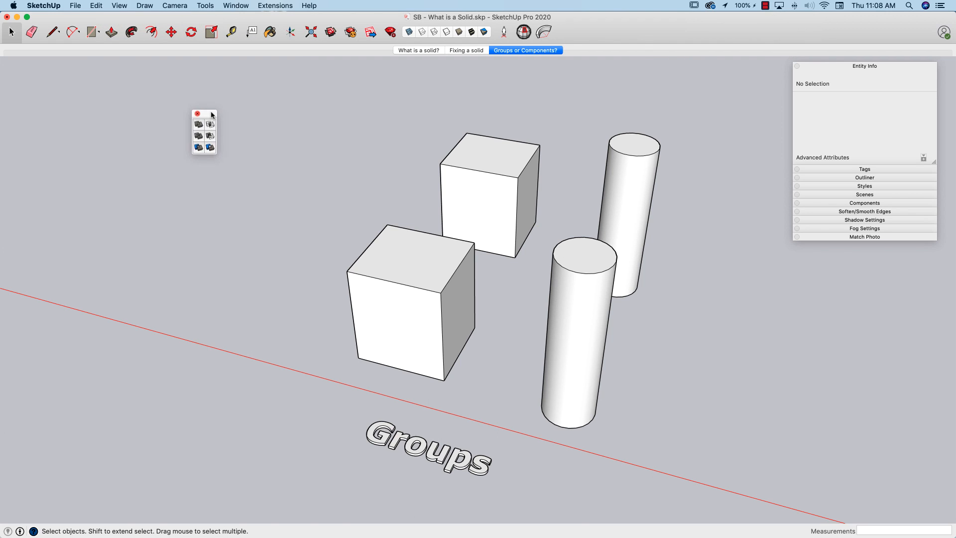
Select the two cylinders and the two cubes one after another to check each one's type in Entity Info.
{"action": "left_click", "coordinate": [597, 306]}
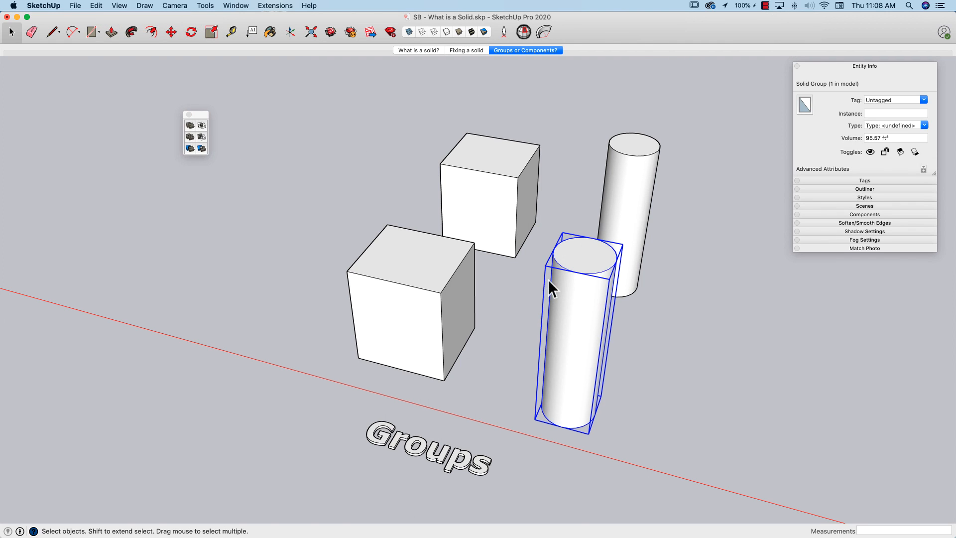
{"action": "left_click", "coordinate": [639, 163]}
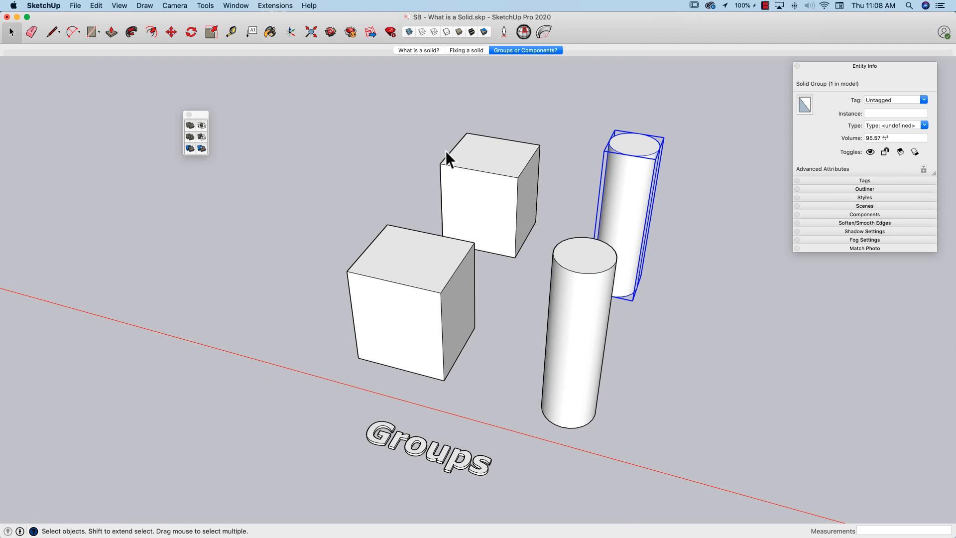
{"action": "left_click", "coordinate": [442, 152]}
{"action": "left_click", "coordinate": [432, 272]}
Try extending the front cylinder's top face up by 4' 6" inside its group, undo it and close the group.
{"action": "double_click", "coordinate": [571, 272]}
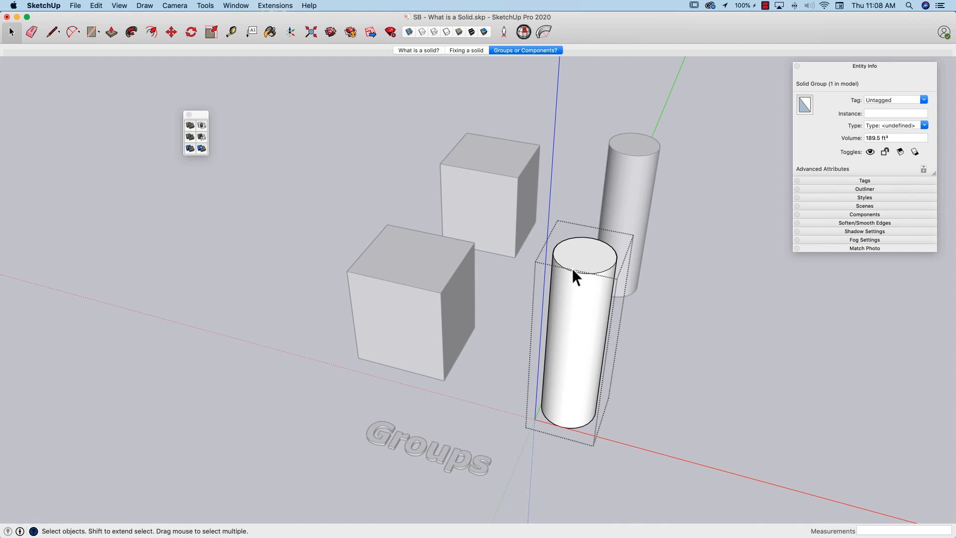
{"action": "key", "text": "p"}
{"action": "left_click_drag", "start_coordinate": [572, 259], "coordinate": [573, 185]}
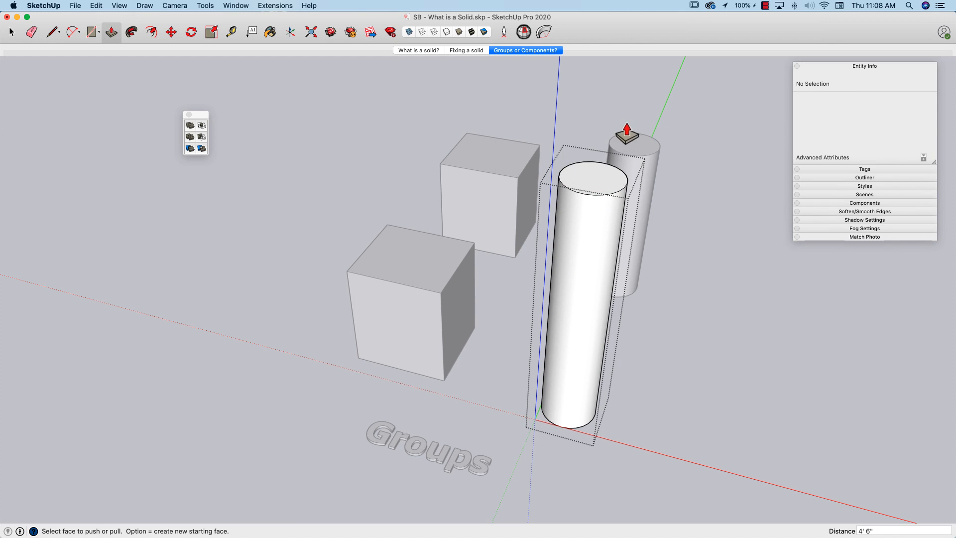
{"action": "key", "text": "space"}
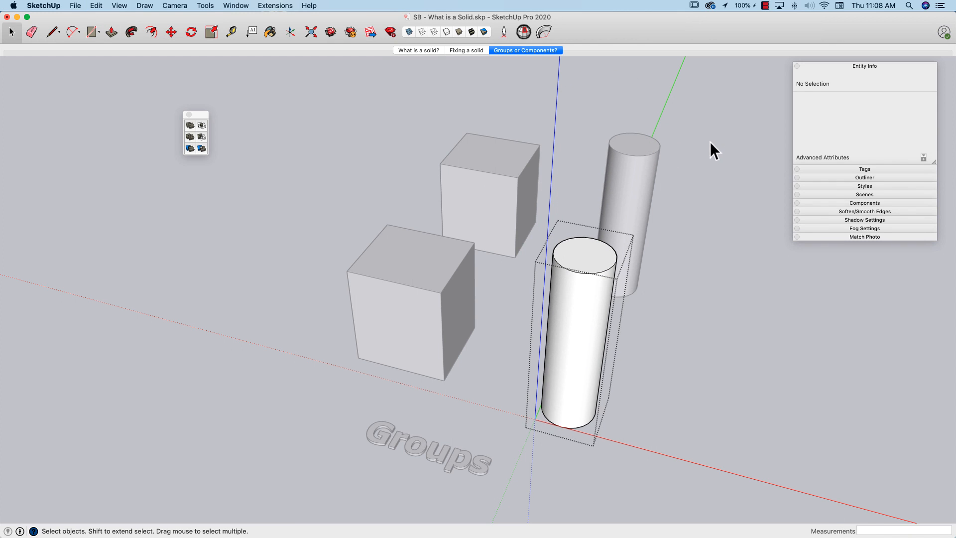
{"action": "left_click", "coordinate": [697, 132]}
Move the front cylinder group along the red axis until it passes vertically through the front cube.
{"action": "left_click", "coordinate": [579, 307]}
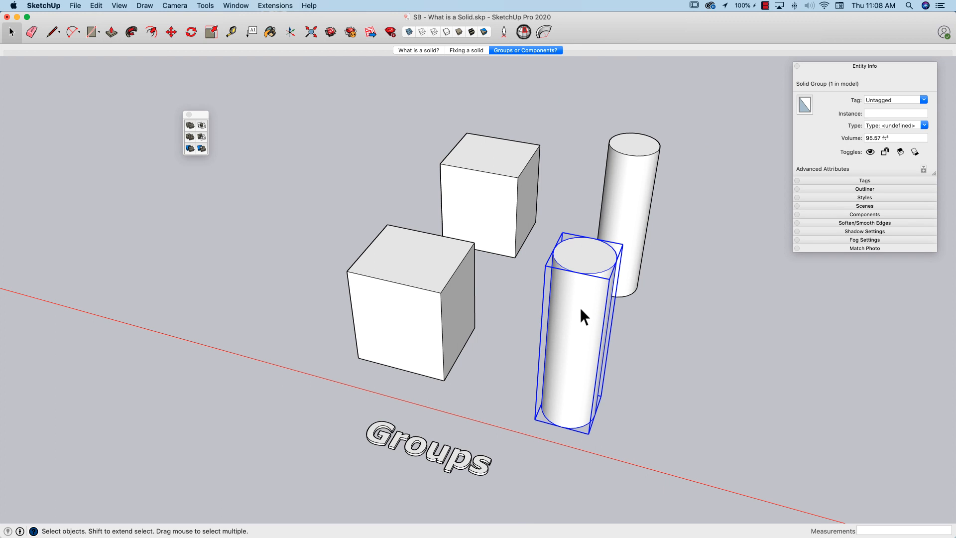
{"action": "middle_click_drag", "start_coordinate": [579, 307], "coordinate": [568, 443]}
{"action": "key", "text": "m"}
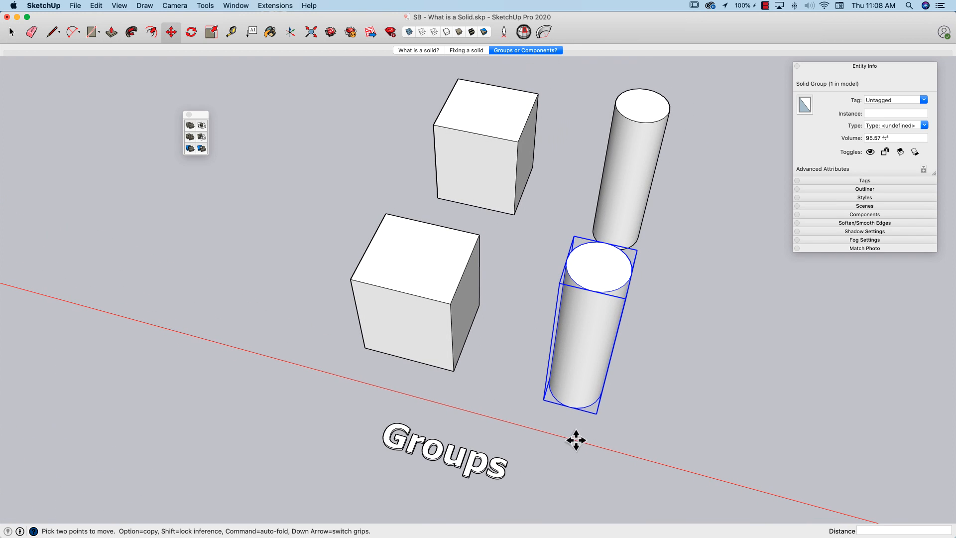
{"action": "left_click", "coordinate": [580, 435]}
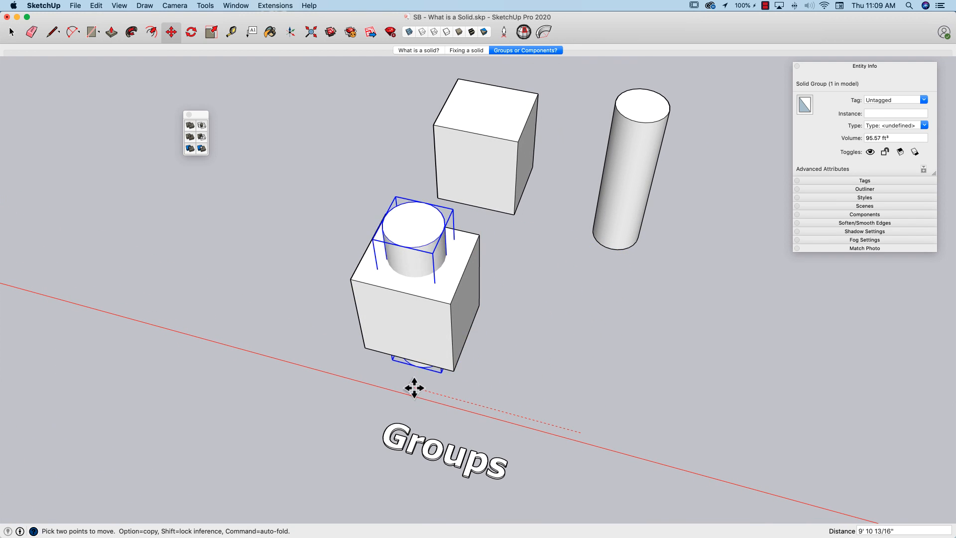
{"action": "left_click", "coordinate": [428, 394]}
{"action": "key", "text": "space"}
Subtract the inserted cylinder from the front cube to cut a round hole, and inspect the resulting solid.
{"action": "middle_click_drag", "start_coordinate": [576, 354], "coordinate": [496, 274]}
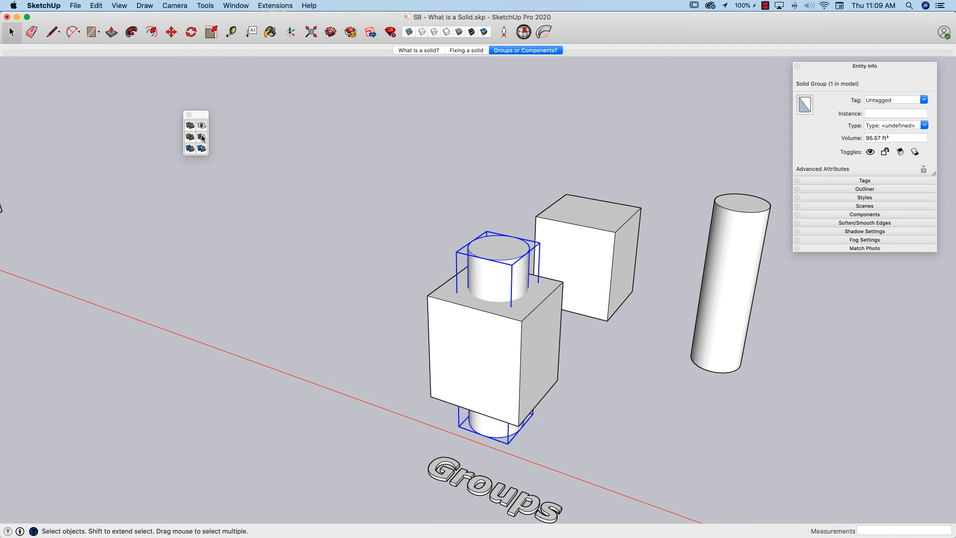
{"action": "middle_click_drag", "start_coordinate": [444, 343], "coordinate": [437, 341]}
{"action": "left_click", "coordinate": [437, 342]}
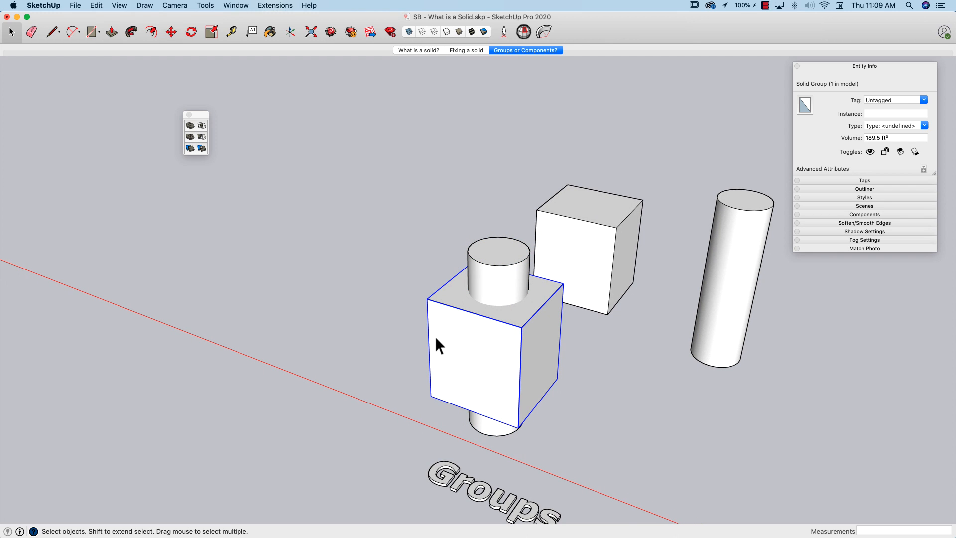
{"action": "left_click", "coordinate": [493, 299]}
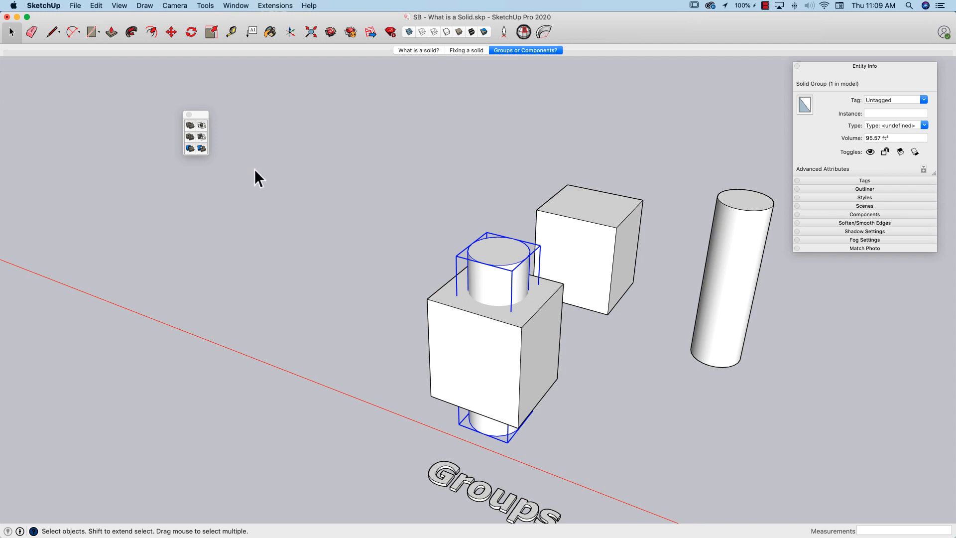
{"action": "left_click", "coordinate": [444, 321]}
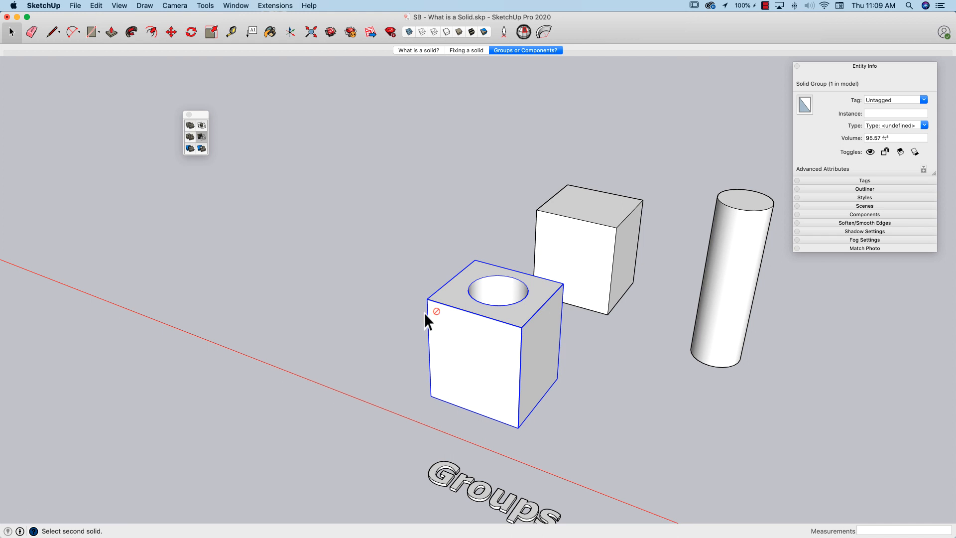
{"action": "middle_click_drag", "start_coordinate": [423, 312], "coordinate": [322, 315]}
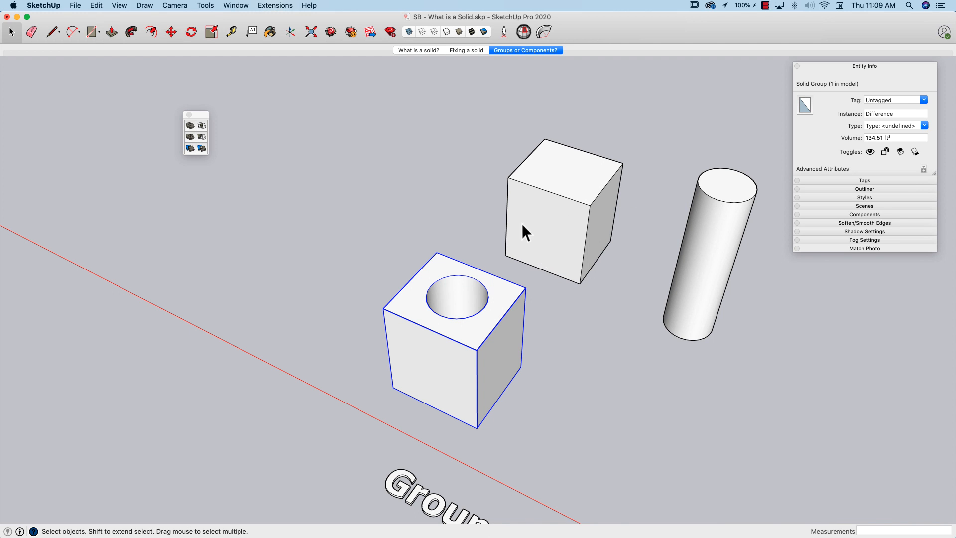
{"action": "scroll", "coordinate": [470, 333], "scroll_direction": "down", "scroll_amount": 1}
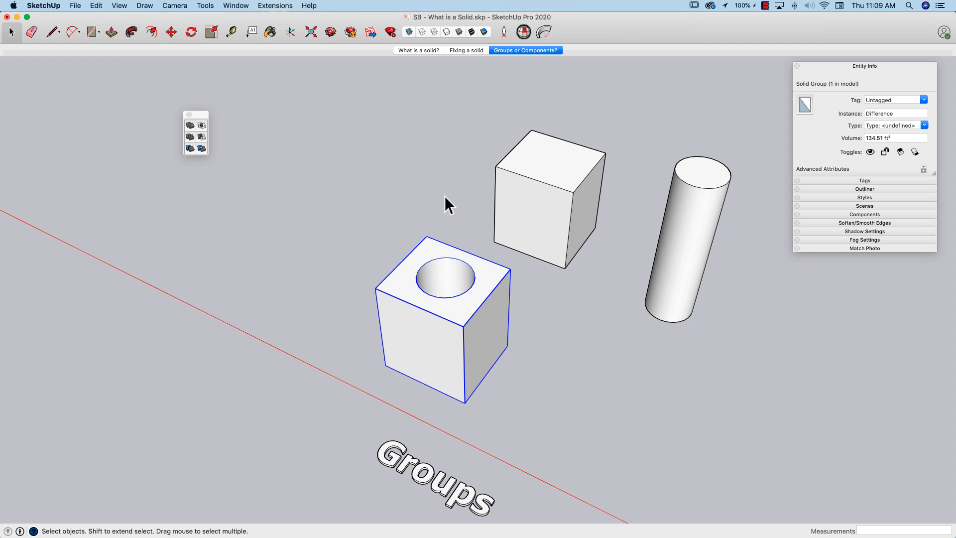
Compare the drilled front cube with the untouched rear cube and cylinder in the Groups set, checking the type in Entity Info.
{"action": "left_click", "coordinate": [424, 199]}
{"action": "left_click", "coordinate": [432, 311]}
{"action": "scroll", "coordinate": [454, 286], "scroll_direction": "up", "scroll_amount": 1}
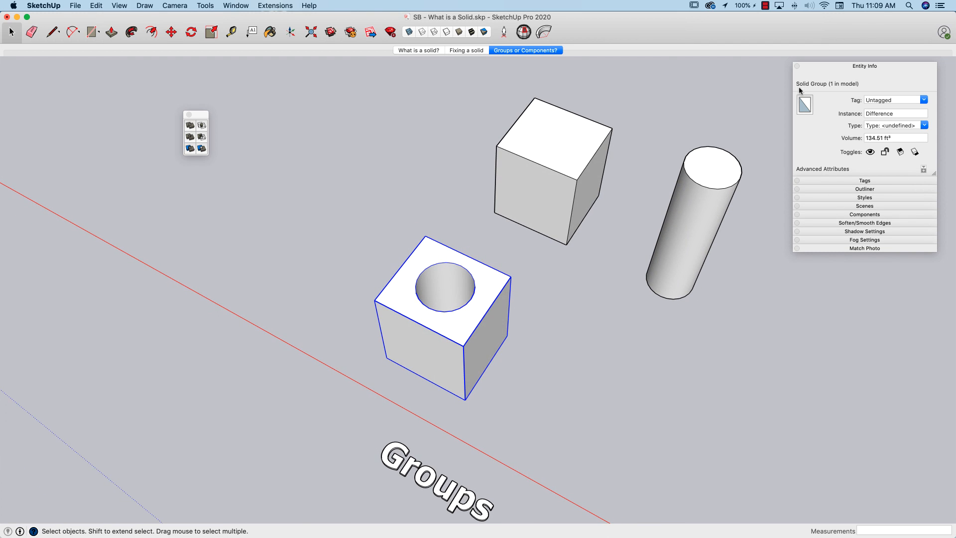
{"action": "middle_click_drag", "start_coordinate": [557, 231], "coordinate": [433, 268]}
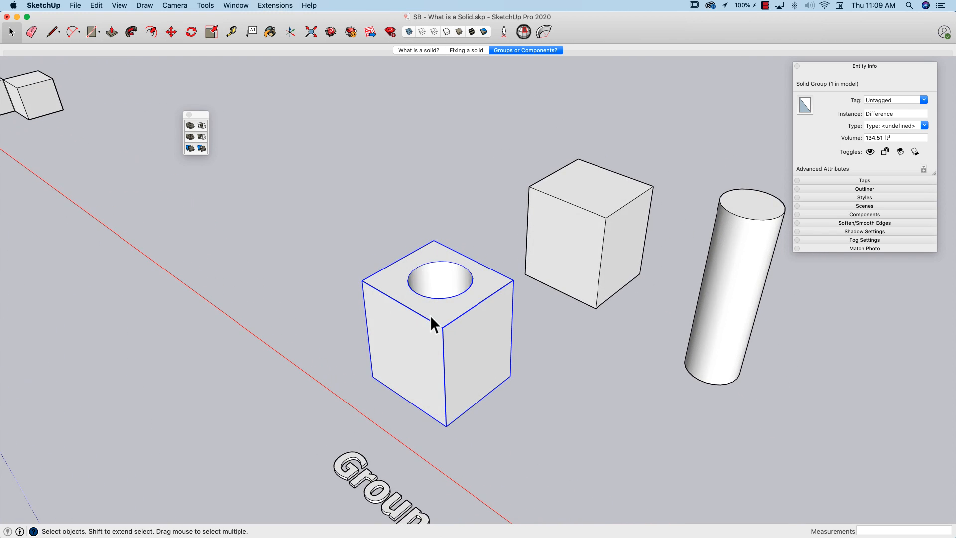
{"action": "middle_click_drag", "start_coordinate": [431, 324], "coordinate": [615, 171]}
{"action": "left_click", "coordinate": [580, 192]}
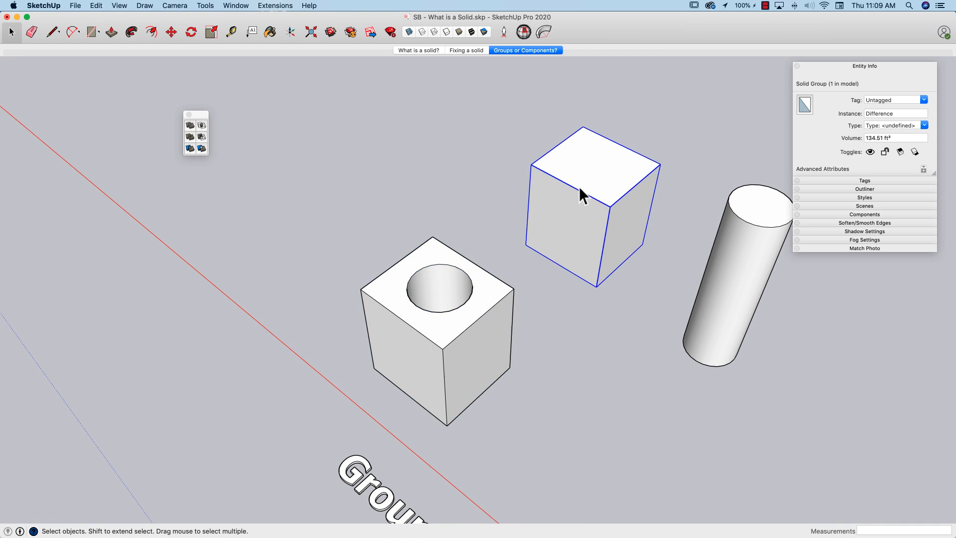
{"action": "left_click", "coordinate": [743, 267]}
{"action": "left_click", "coordinate": [474, 305]}
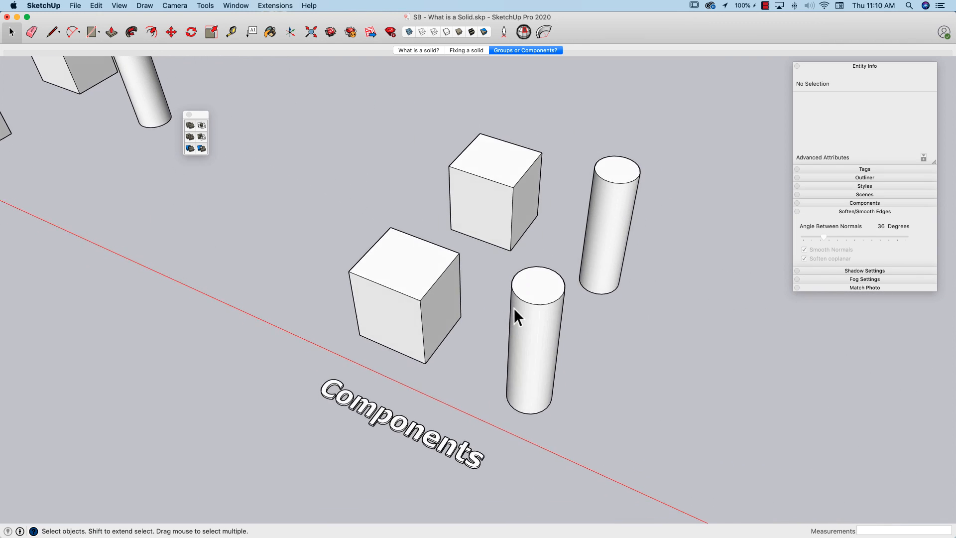
Select the cylinders and cubes in the Components set one after another to check their type and definition in Entity Info.
{"action": "left_click", "coordinate": [560, 309]}
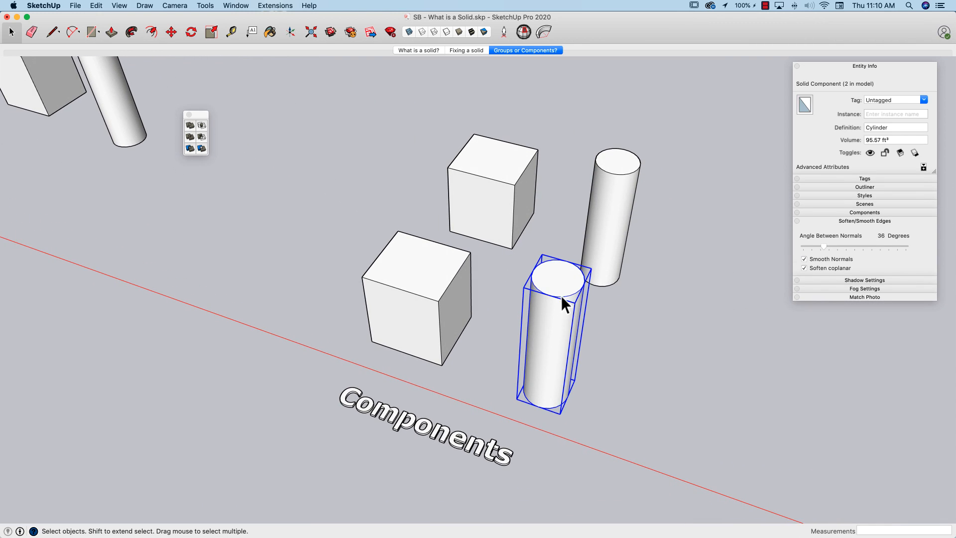
{"action": "left_click", "coordinate": [433, 286]}
{"action": "left_click", "coordinate": [494, 190]}
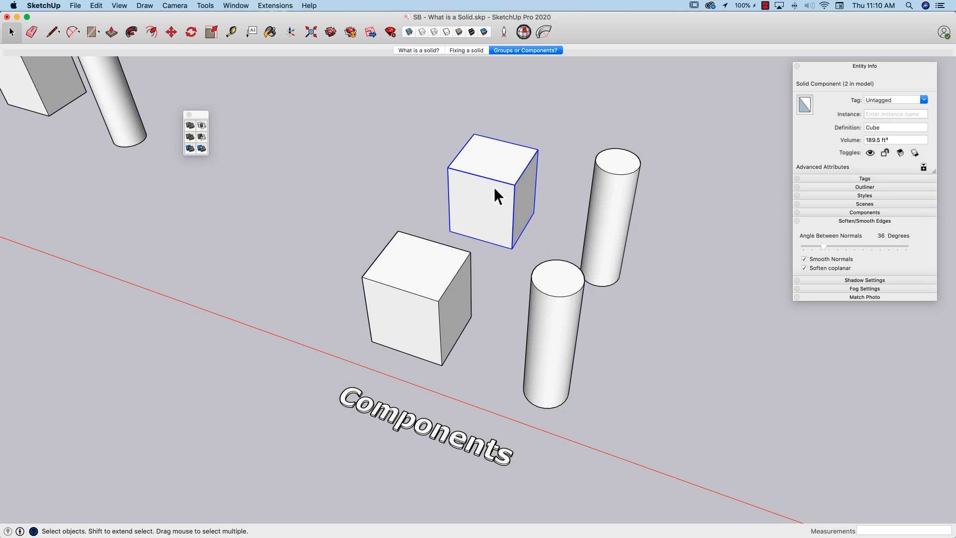
{"action": "left_click", "coordinate": [608, 169]}
{"action": "left_click", "coordinate": [556, 273]}
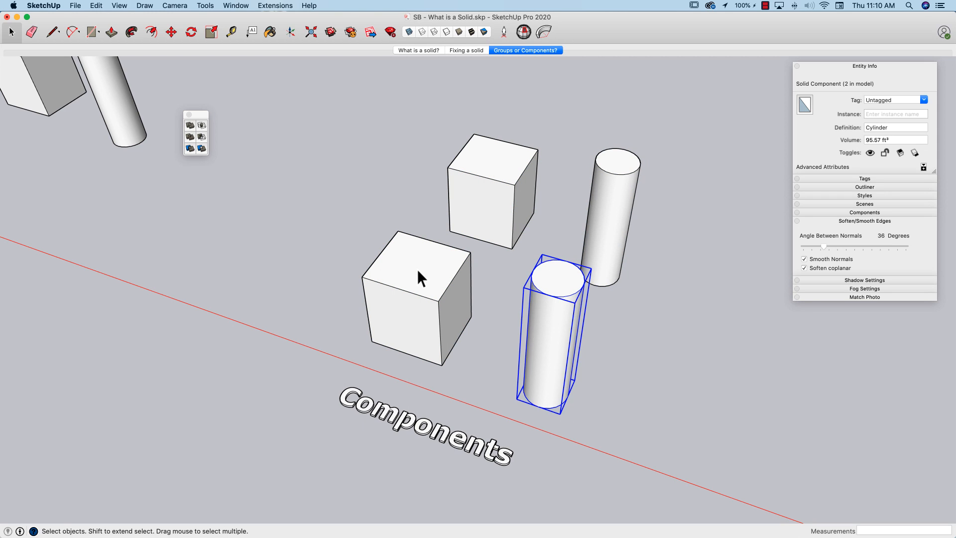
{"action": "left_click", "coordinate": [417, 270]}
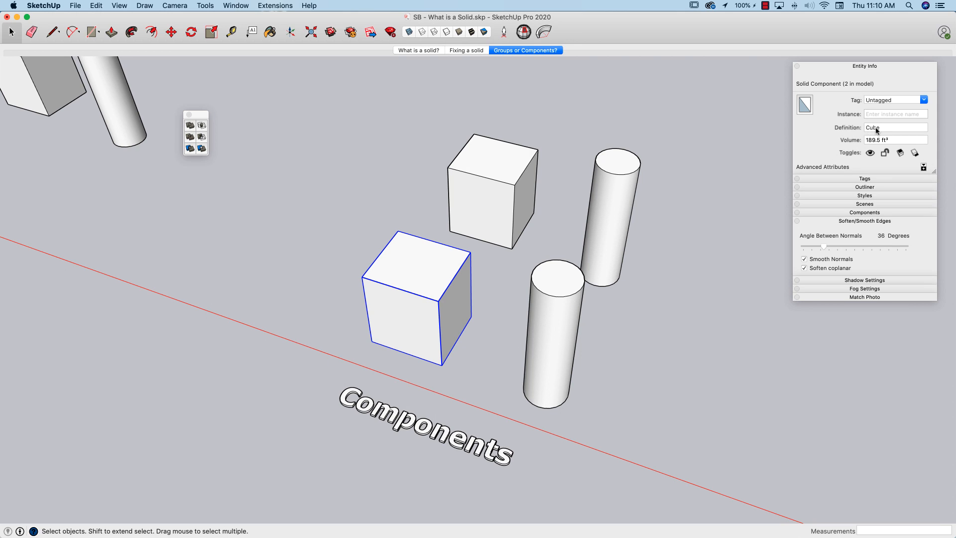
{"action": "left_click", "coordinate": [544, 323]}
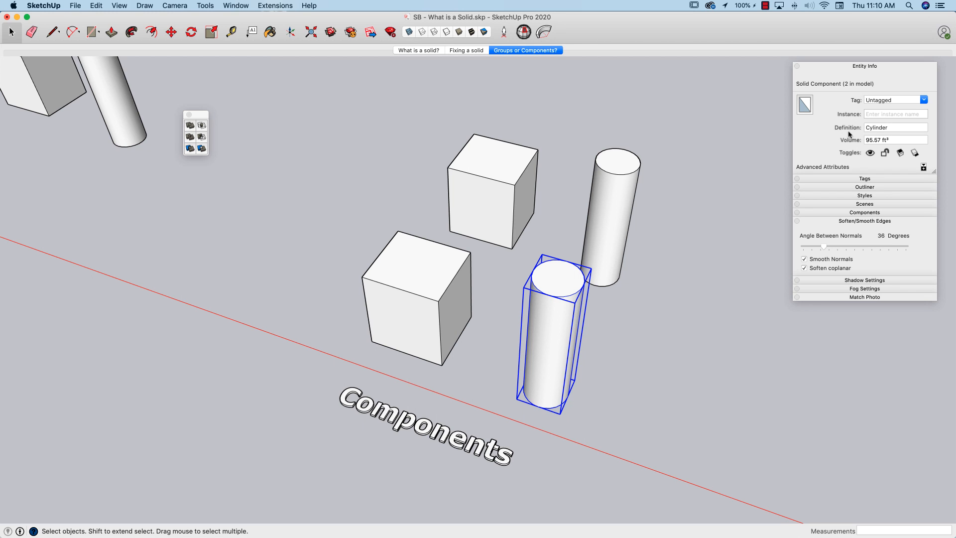
Try pushing the front cylinder's top face downward inside its component, cancel the change and close the component.
{"action": "double_click", "coordinate": [551, 279]}
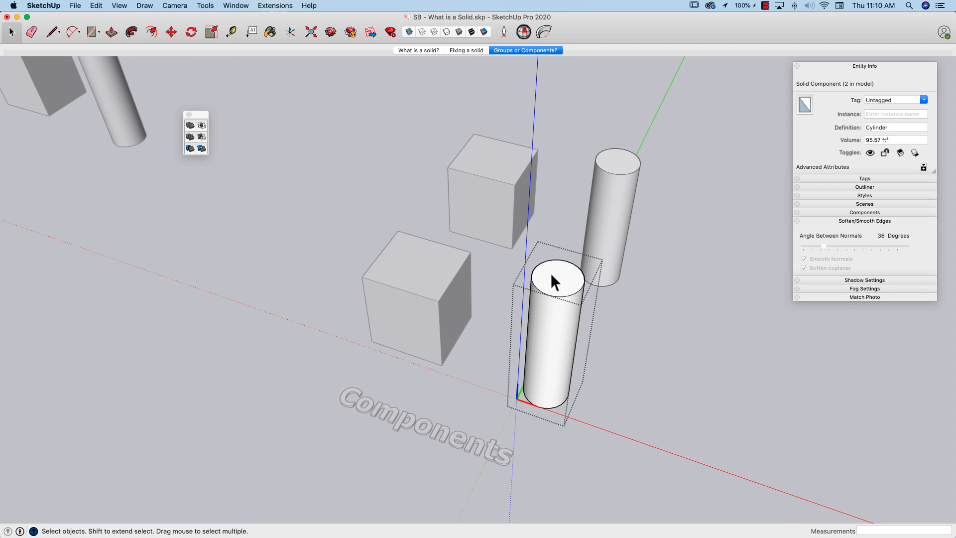
{"action": "key", "text": "p"}
{"action": "left_click", "coordinate": [556, 287]}
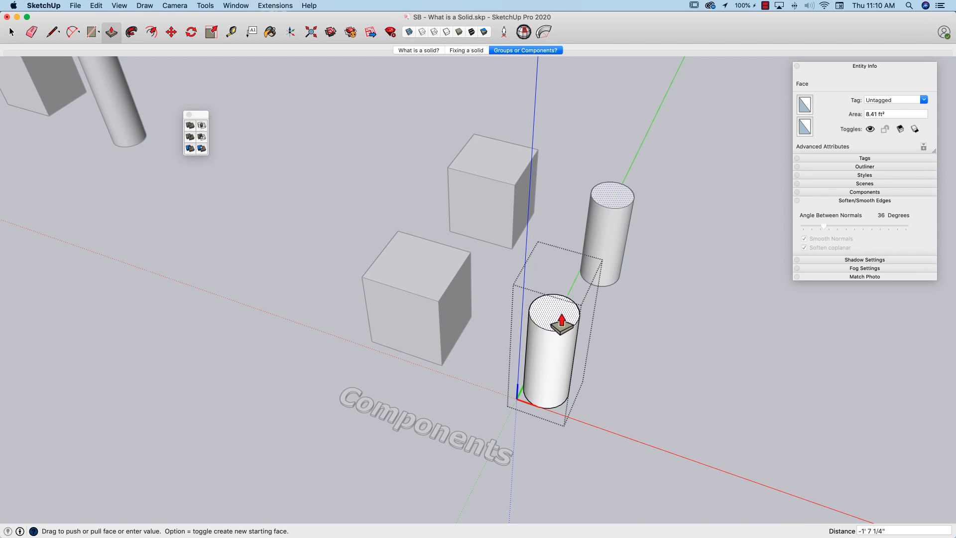
{"action": "key", "text": "Escape"}
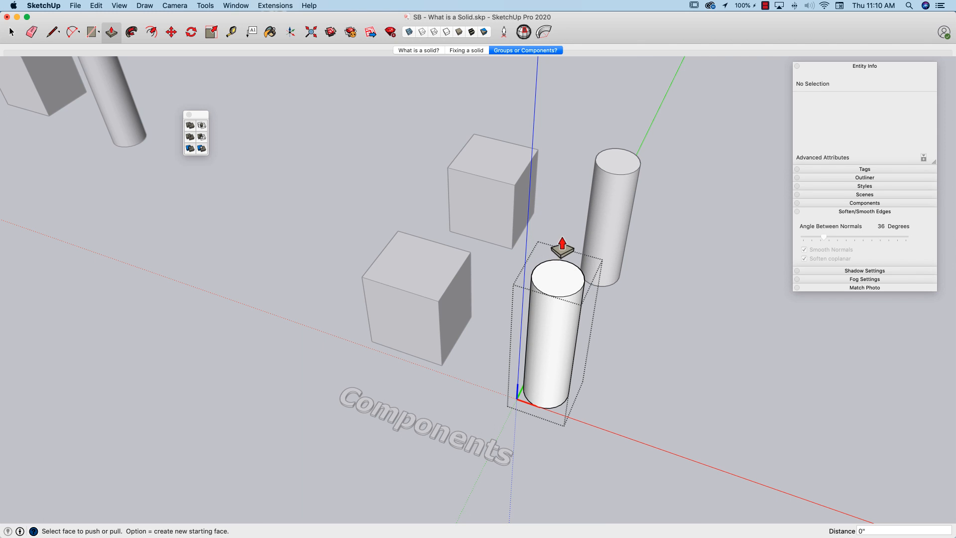
{"action": "key", "text": "space"}
{"action": "left_click", "coordinate": [652, 297]}
Move the front cylinder component about 9' 10" along the red axis so it passes vertically through the front cube.
{"action": "left_click", "coordinate": [555, 334]}
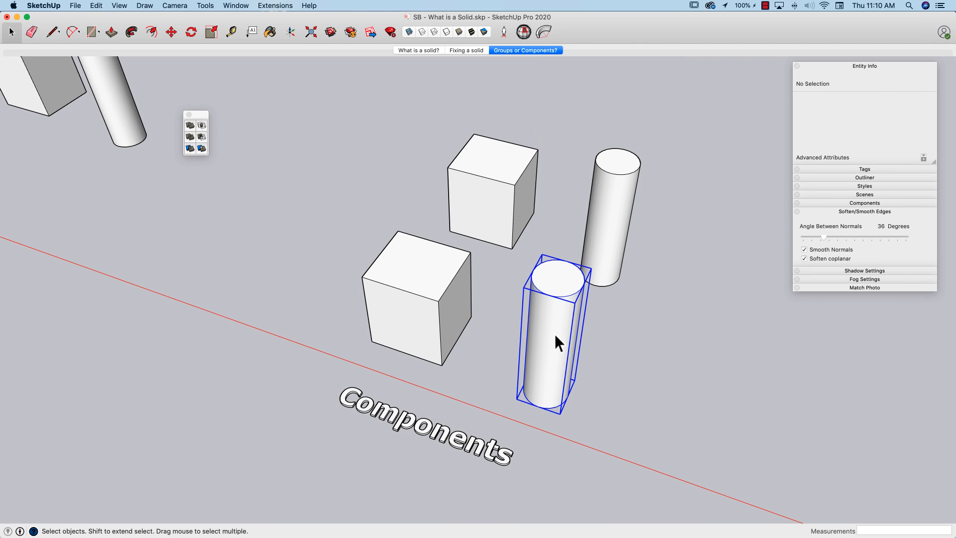
{"action": "key", "text": "m"}
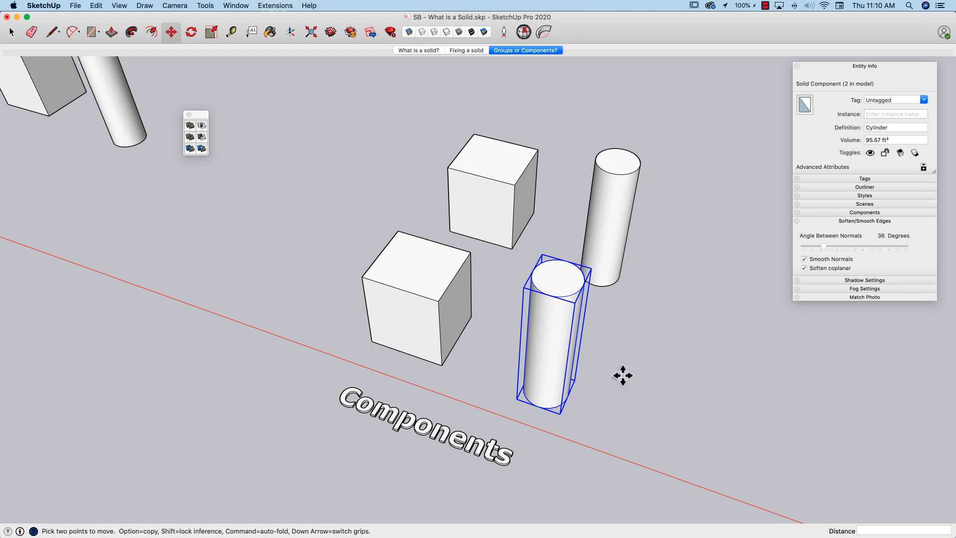
{"action": "left_click", "coordinate": [680, 378]}
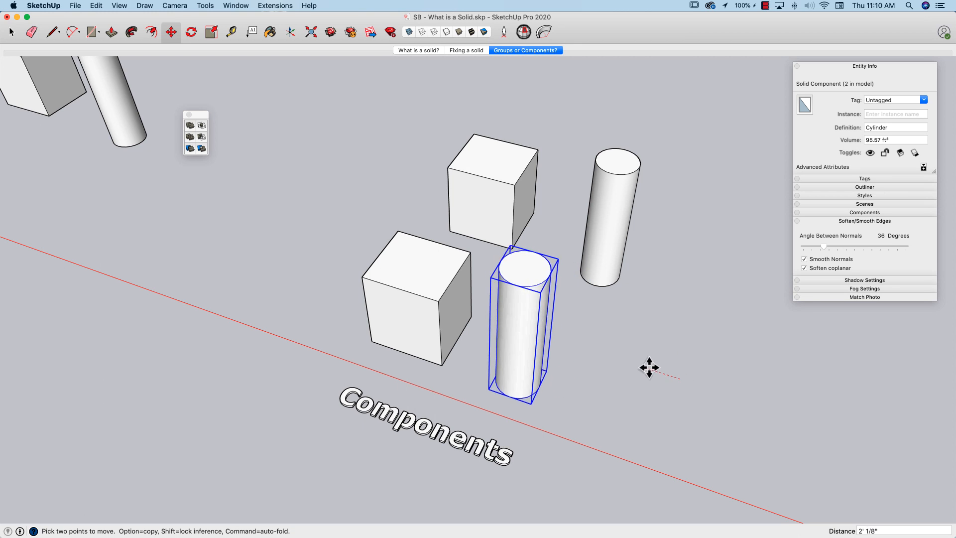
{"action": "left_click", "coordinate": [546, 332]}
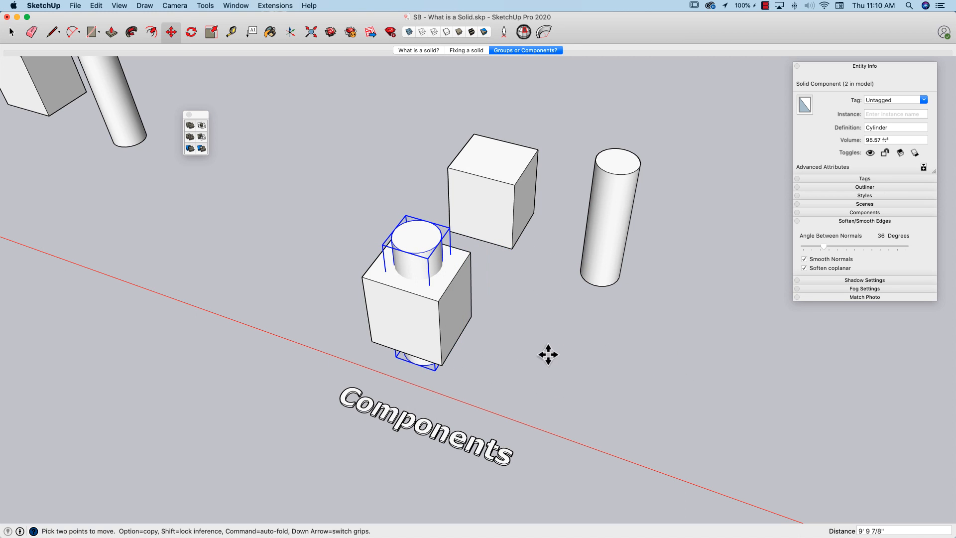
{"action": "key", "text": "space"}
{"action": "left_click", "coordinate": [476, 344]}
Subtract the inserted cylinder component from the front cube to cut a round hole through it.
{"action": "left_click", "coordinate": [417, 255]}
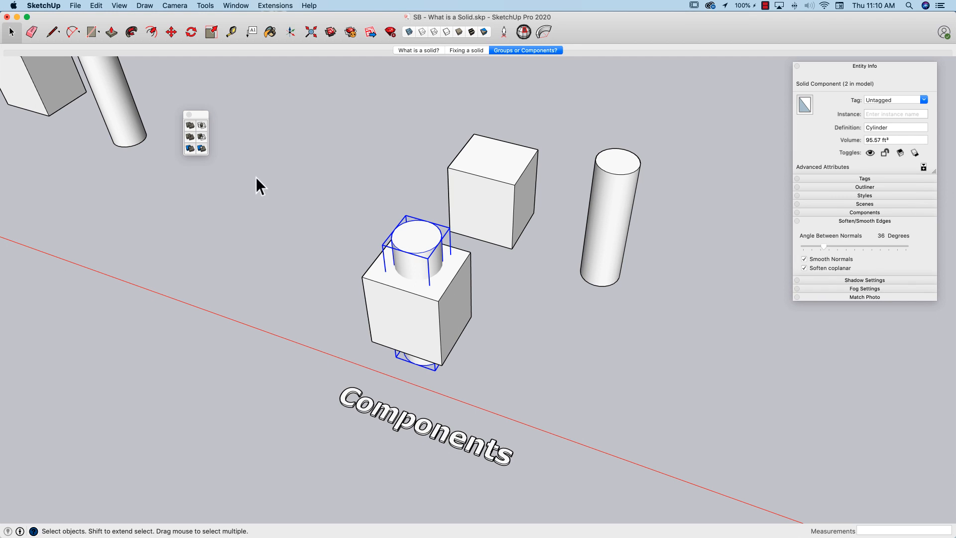
{"action": "left_click", "coordinate": [201, 136]}
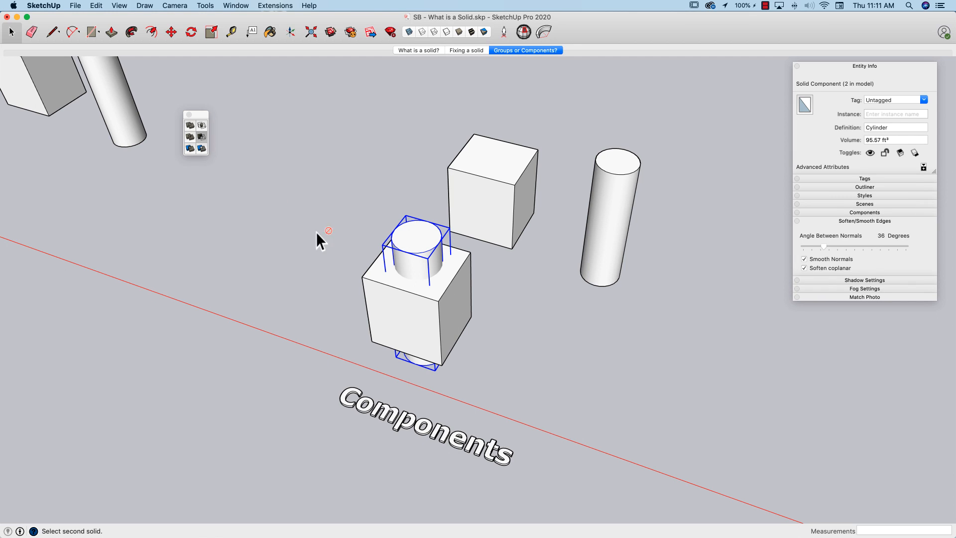
{"action": "left_click", "coordinate": [395, 305]}
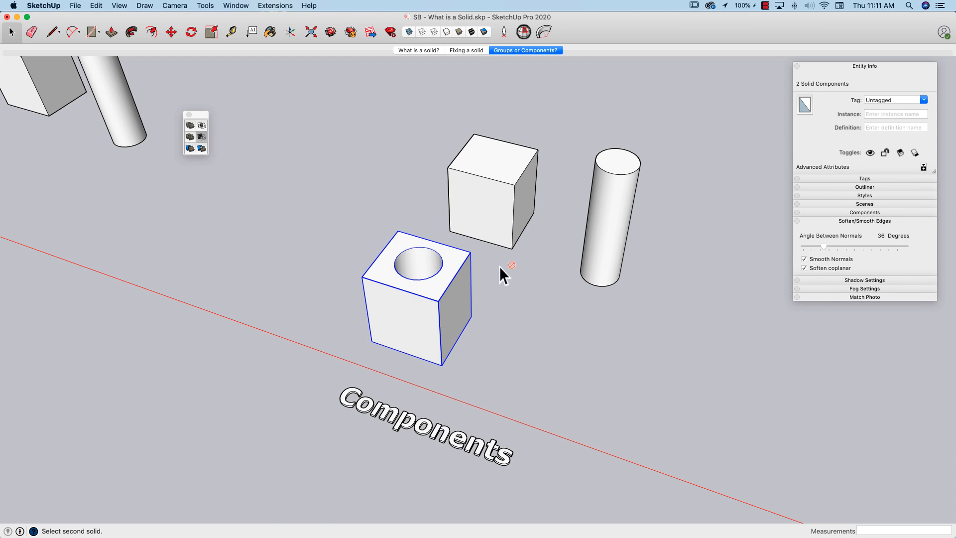
{"action": "key", "text": "space"}
Select the rear cube, the rear cylinder and the drilled cube in turn to compare their entity types in Entity Info.
{"action": "left_click", "coordinate": [482, 190]}
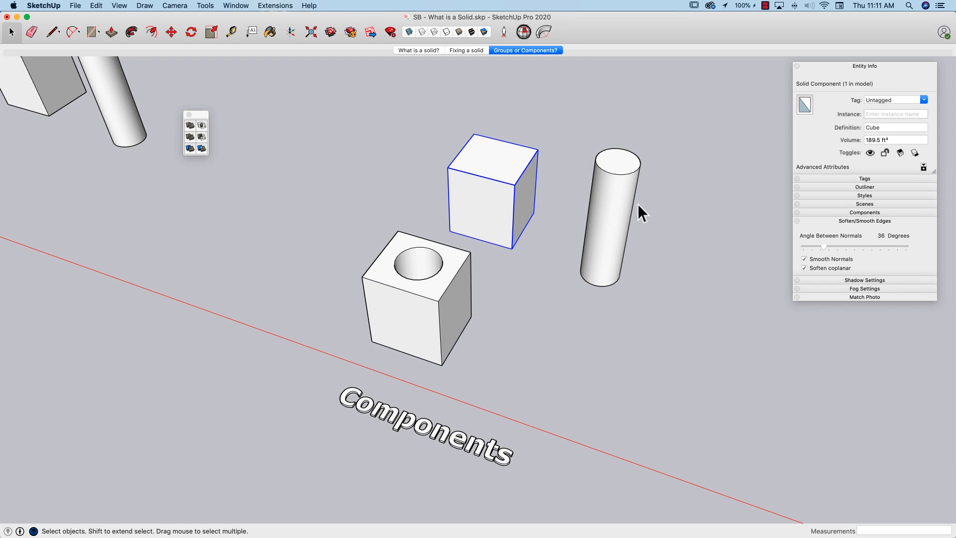
{"action": "left_click", "coordinate": [617, 206]}
{"action": "left_click", "coordinate": [530, 185]}
{"action": "left_click", "coordinate": [437, 289]}
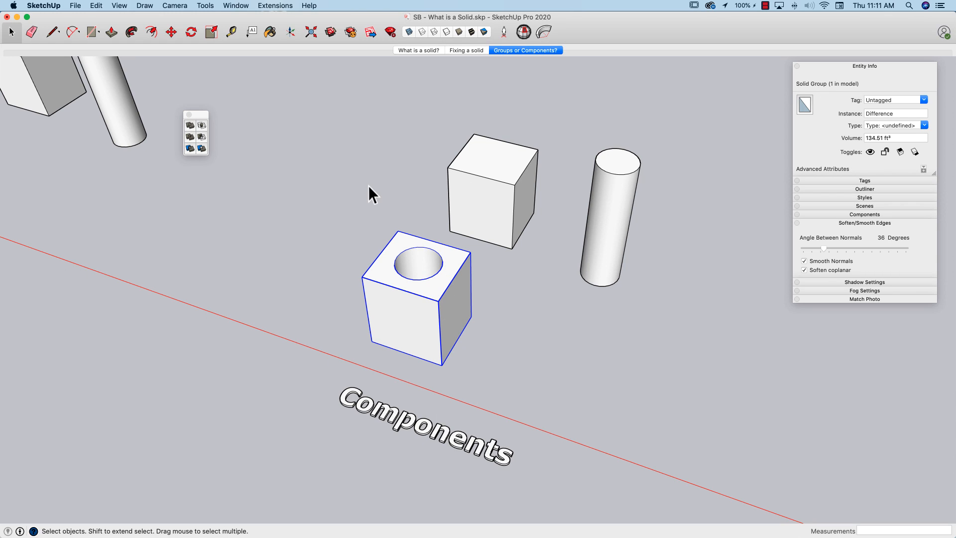
{"action": "middle_click_drag", "start_coordinate": [321, 193], "coordinate": [315, 260]}
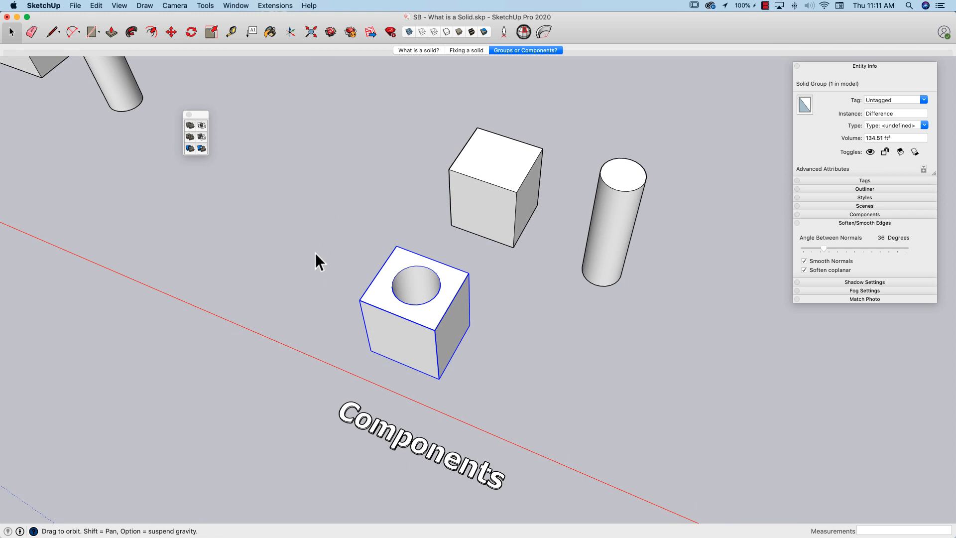
{"action": "scroll", "coordinate": [339, 296], "scroll_direction": "up", "scroll_amount": 2}
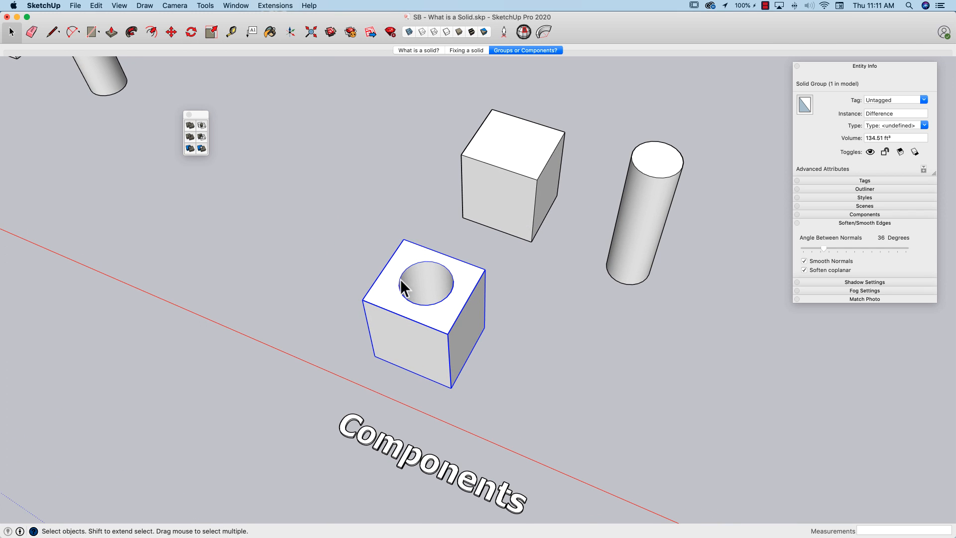
{"action": "left_click", "coordinate": [658, 165]}
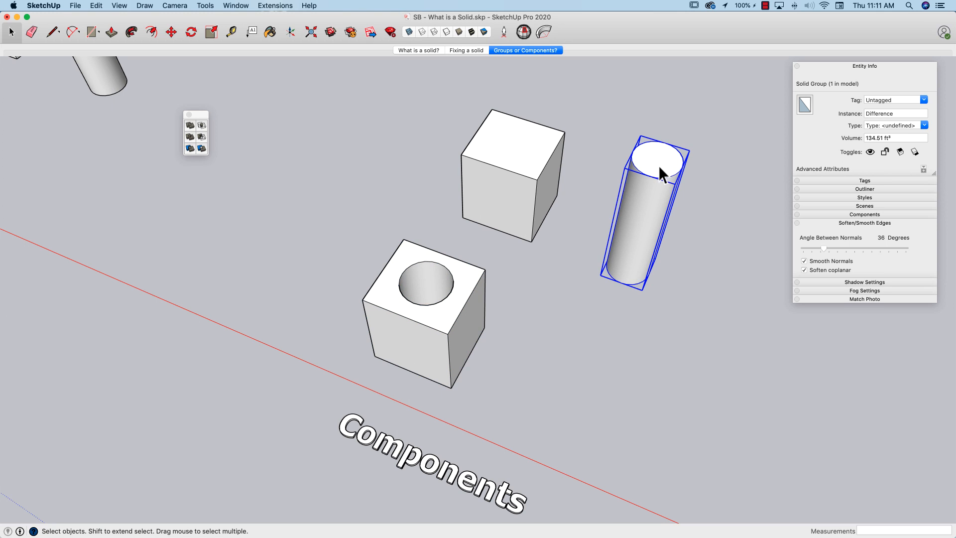
{"action": "left_click", "coordinate": [446, 339]}
{"action": "left_click", "coordinate": [535, 127]}
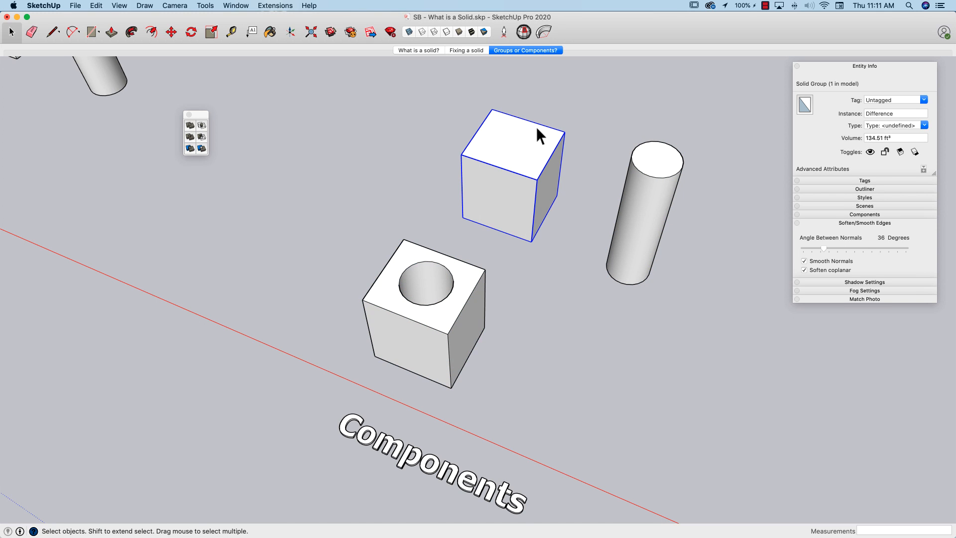
{"action": "left_click", "coordinate": [456, 307]}
{"action": "left_click", "coordinate": [666, 190]}
{"action": "left_click", "coordinate": [492, 154]}
{"action": "left_click", "coordinate": [453, 297]}
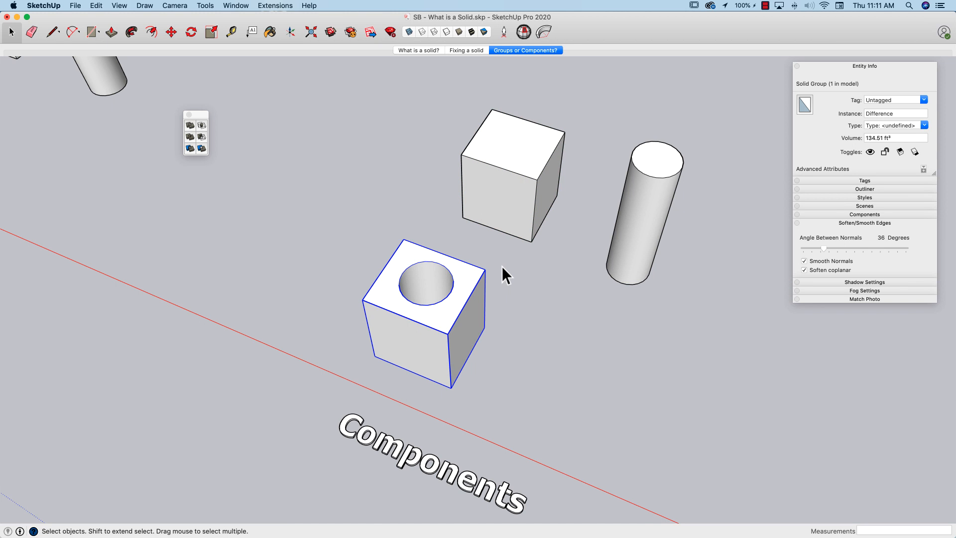
Examine the drilled cube from several angles and close the floating Solid Tools toolbar.
{"action": "mouse_move", "coordinate": [501, 267]}
{"action": "middle_mouse_down"}
{"action": "mouse_move", "coordinate": [491, 269]}
{"action": "mouse_move", "coordinate": [494, 298]}
{"action": "mouse_move", "coordinate": [513, 250]}
{"action": "mouse_move", "coordinate": [504, 251]}
{"action": "middle_mouse_up"}
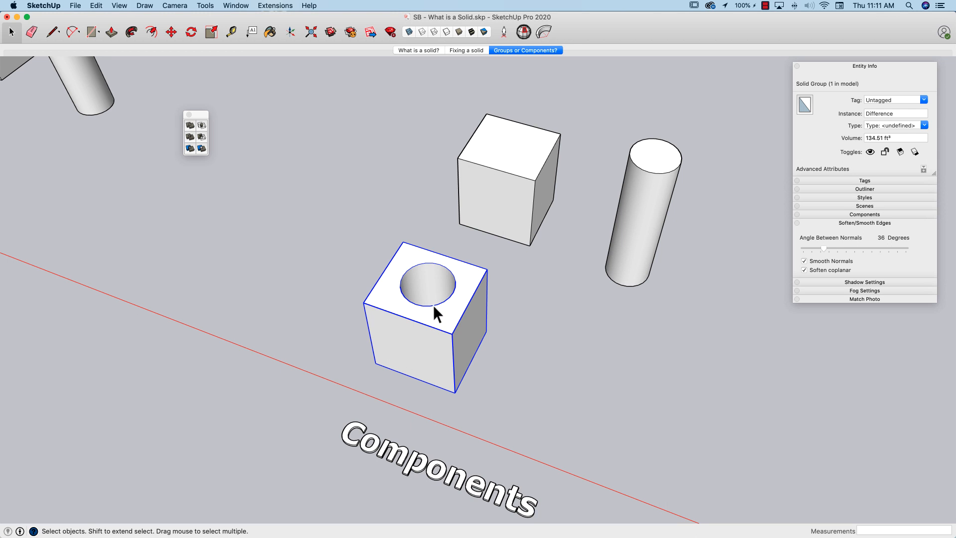
{"action": "middle_click_drag", "start_coordinate": [437, 312], "coordinate": [404, 347]}
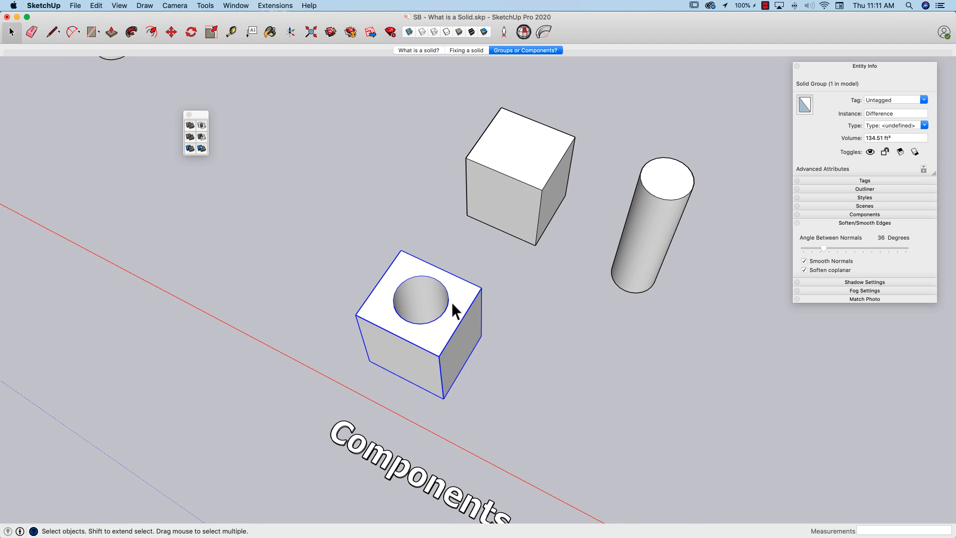
{"action": "middle_click_drag", "start_coordinate": [429, 330], "coordinate": [473, 213]}
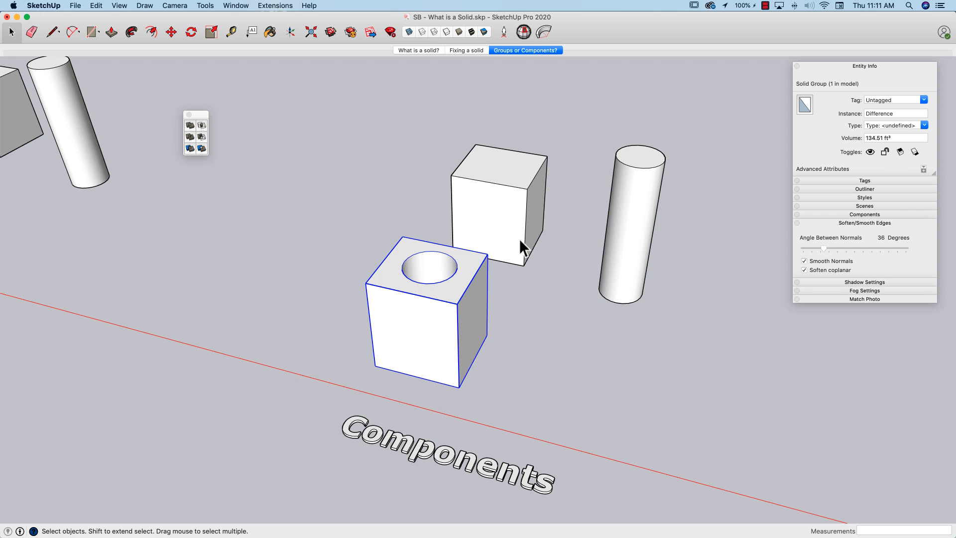
{"action": "middle_click_drag", "start_coordinate": [503, 357], "coordinate": [432, 347]}
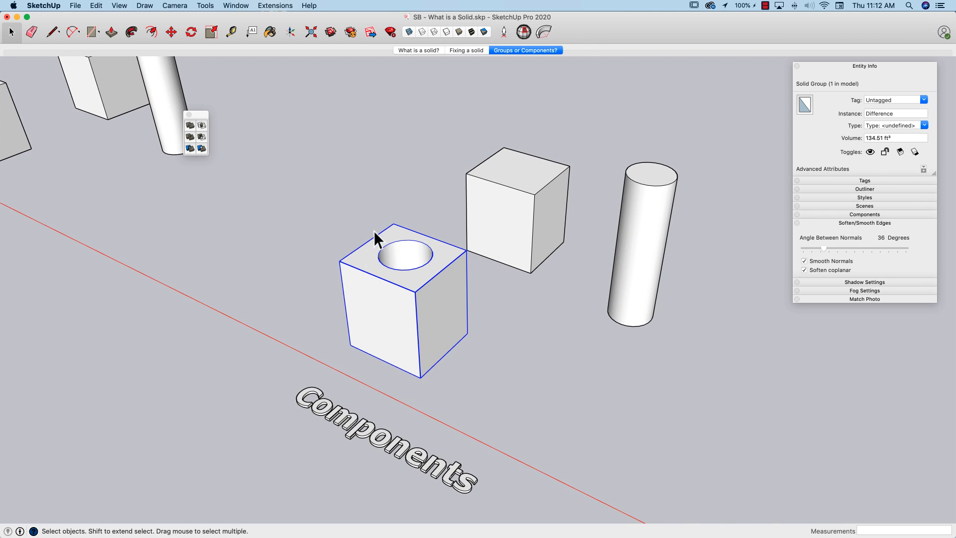
{"action": "middle_click_drag", "start_coordinate": [443, 282], "coordinate": [449, 298]}
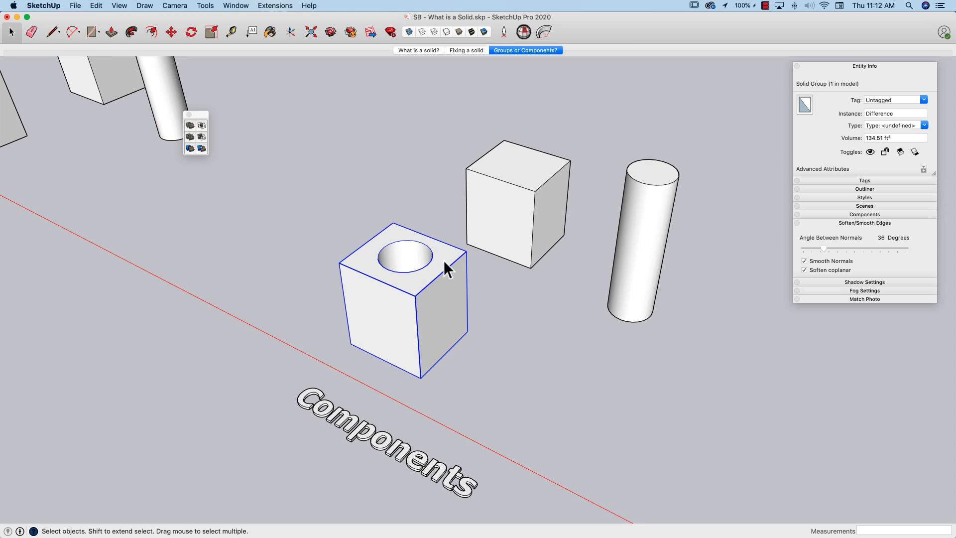
{"action": "middle_click_drag", "start_coordinate": [449, 257], "coordinate": [451, 271]}
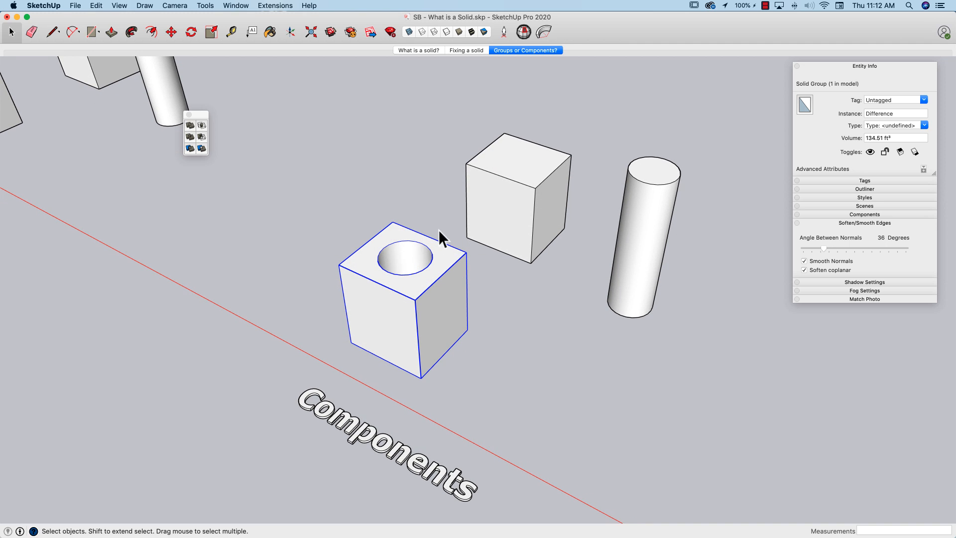
{"action": "left_click", "coordinate": [189, 115]}
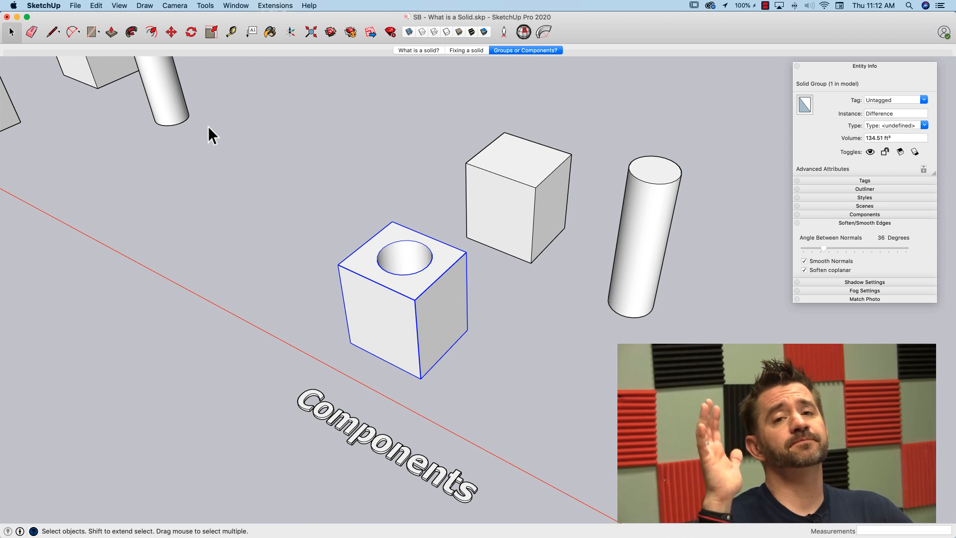